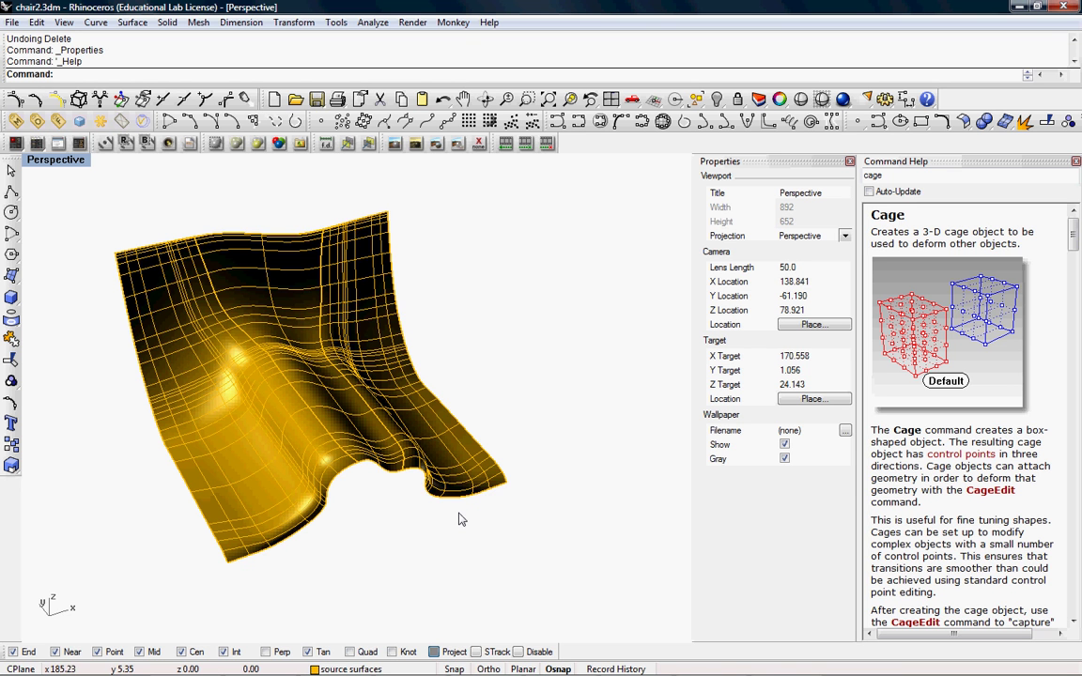
Step: Try joining the three chair surfaces into one polysurface, and undo the join
right_drag(431, 505, 266, 380)
scroll(320, 392, down, 2)
click(266, 380)
shift+click(378, 304)
right_drag(354, 419, 317, 388)
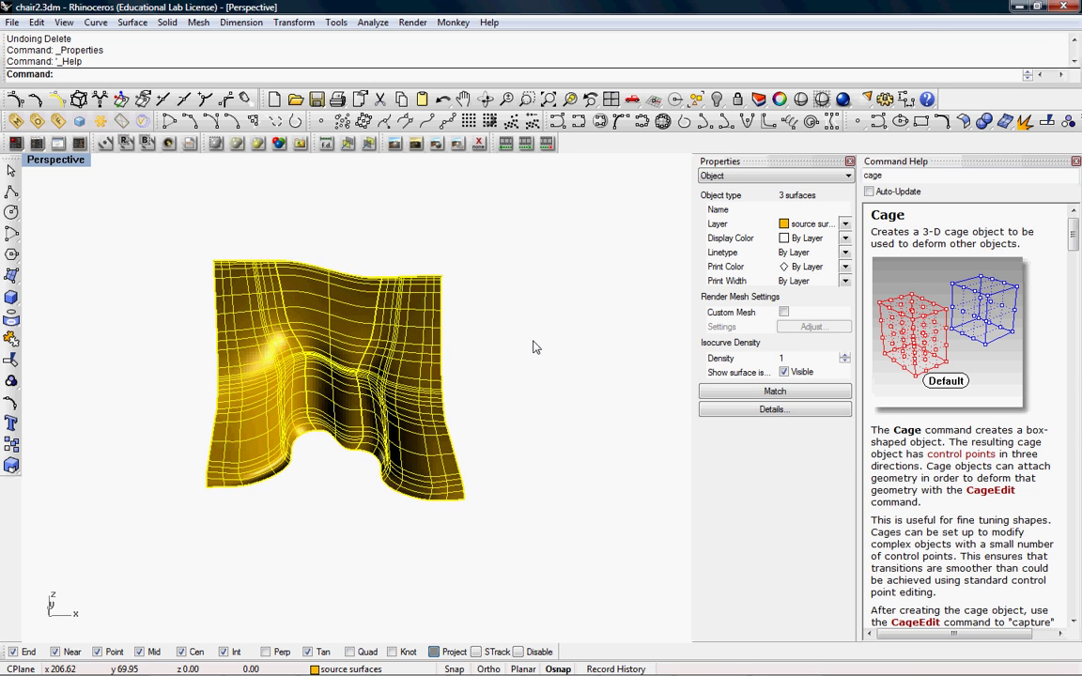
key(Return)
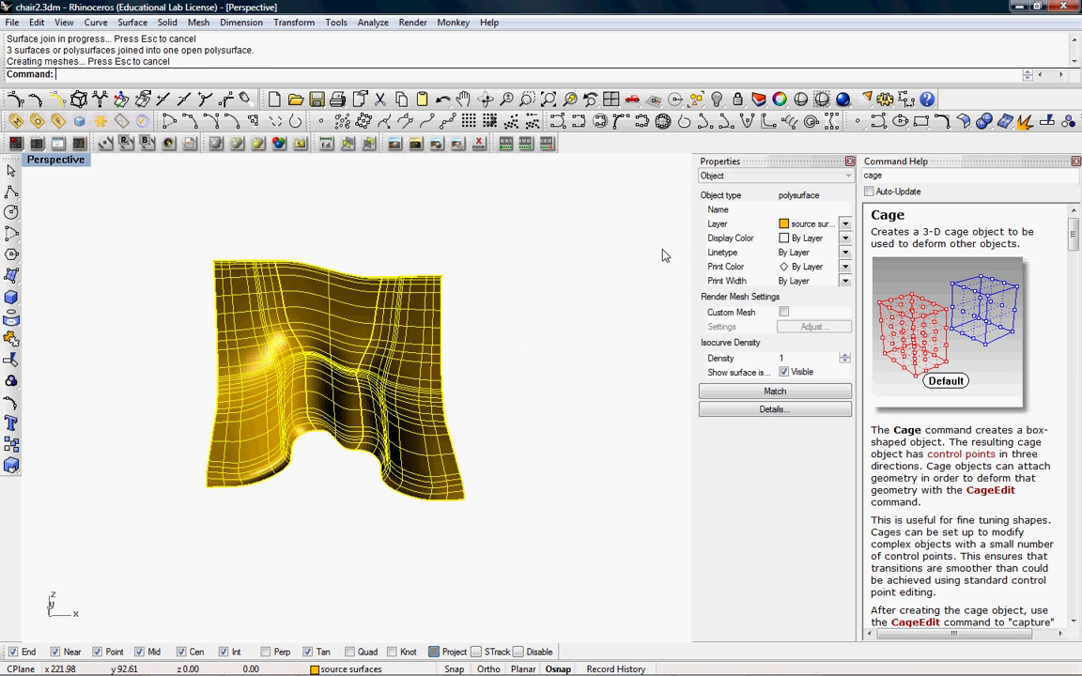
right_drag(294, 355, 348, 361)
key(ctrl+z)
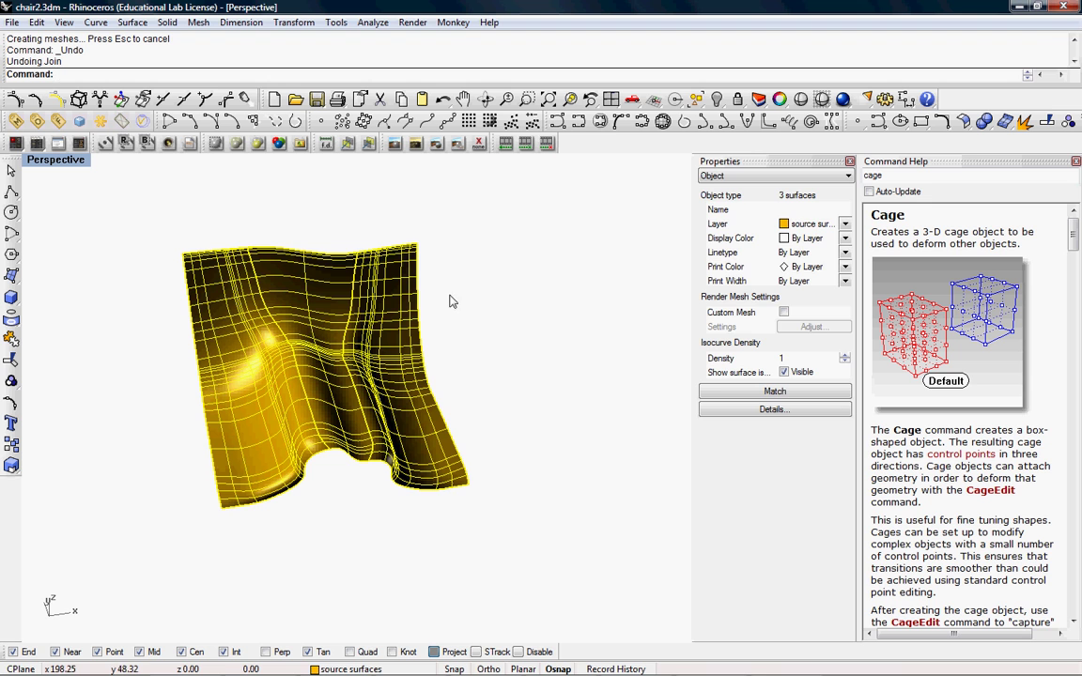
key(Escape)
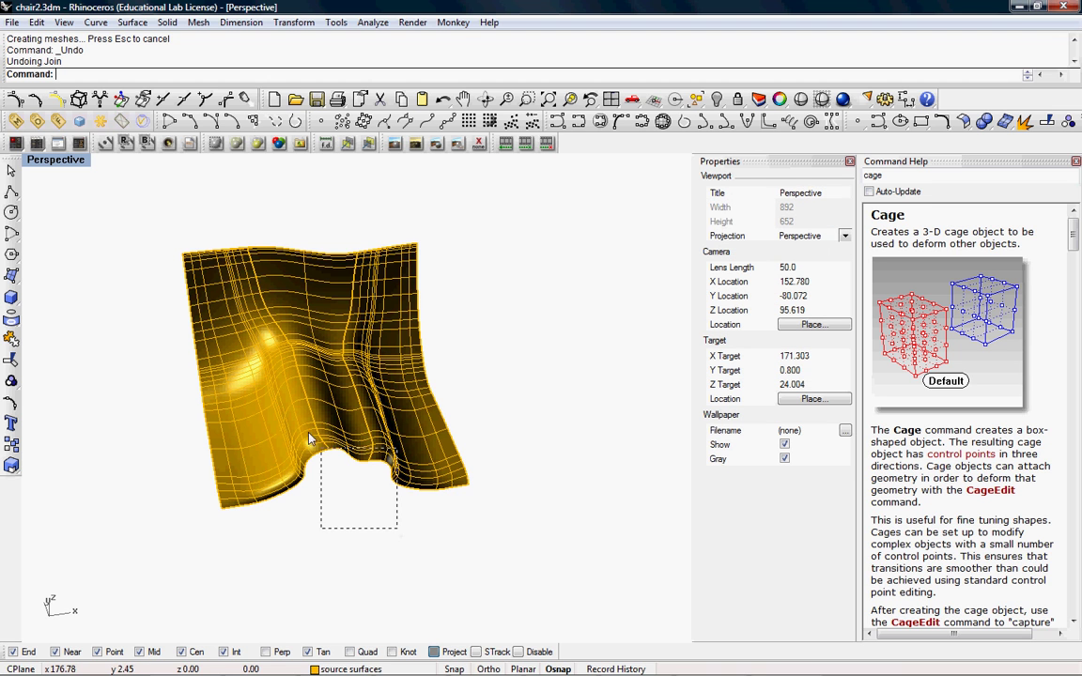
Step: Rebuild the three chair surfaces with 9 points and degree 3 in U and V, and join them into one polysurface
drag(309, 438, 304, 472)
drag(266, 380, 267, 381)
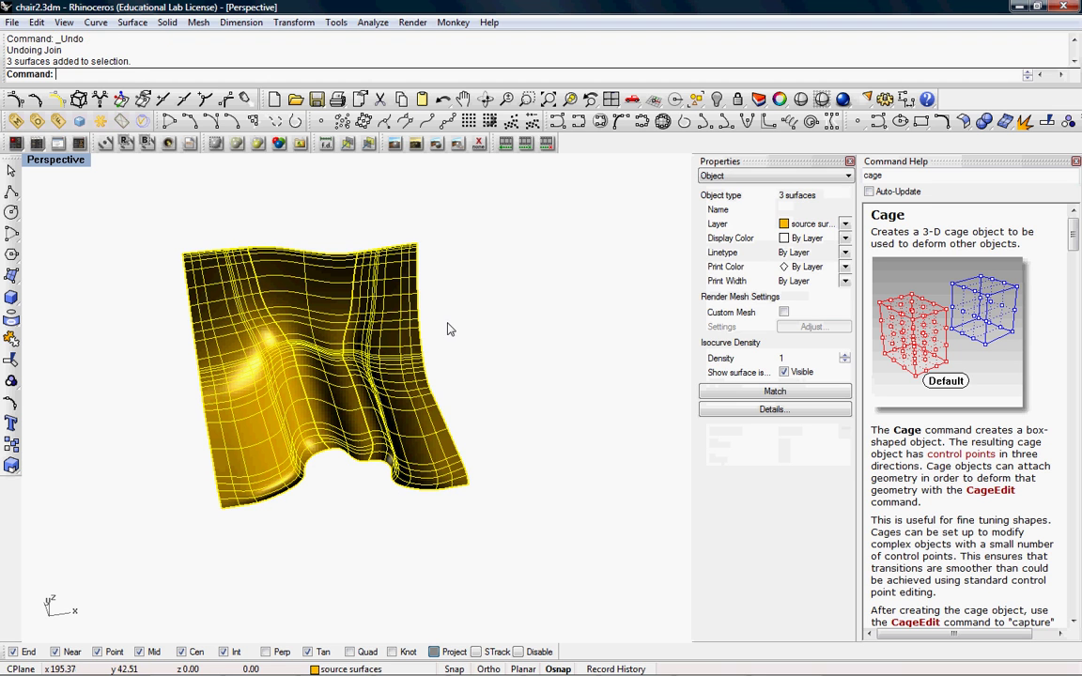
text(Reb)
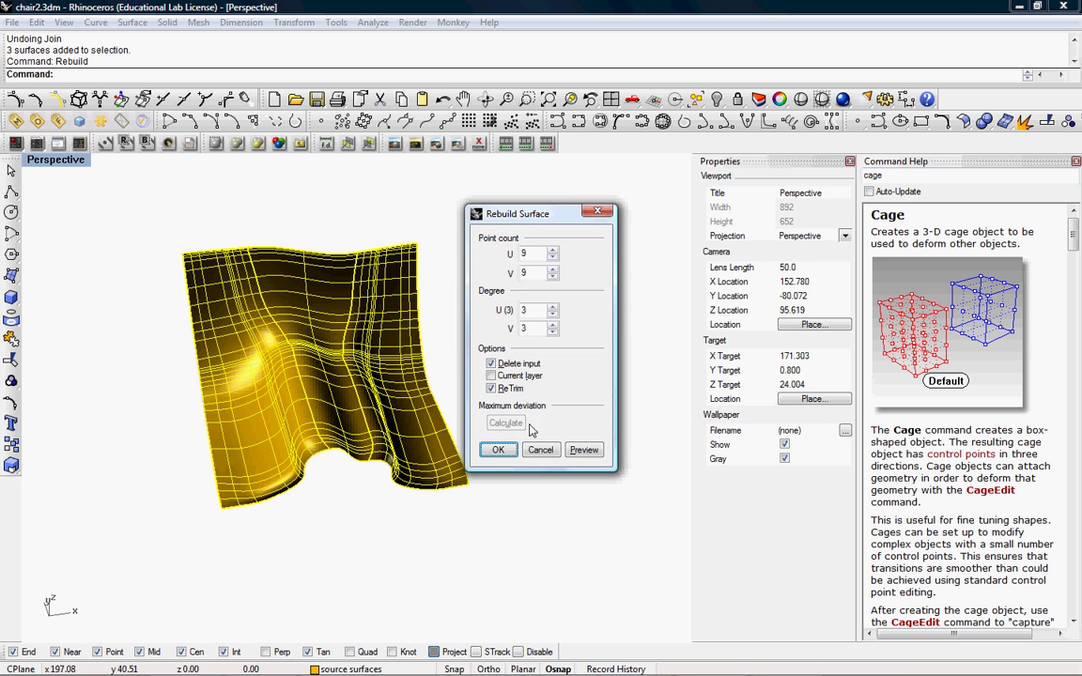
click(495, 453)
right_drag(376, 338, 313, 392)
key(ctrl+j)
Step: Copy the joined chair polysurface from its front corner to a spot about 46 units along the X axis
text(CO)
key(Return)
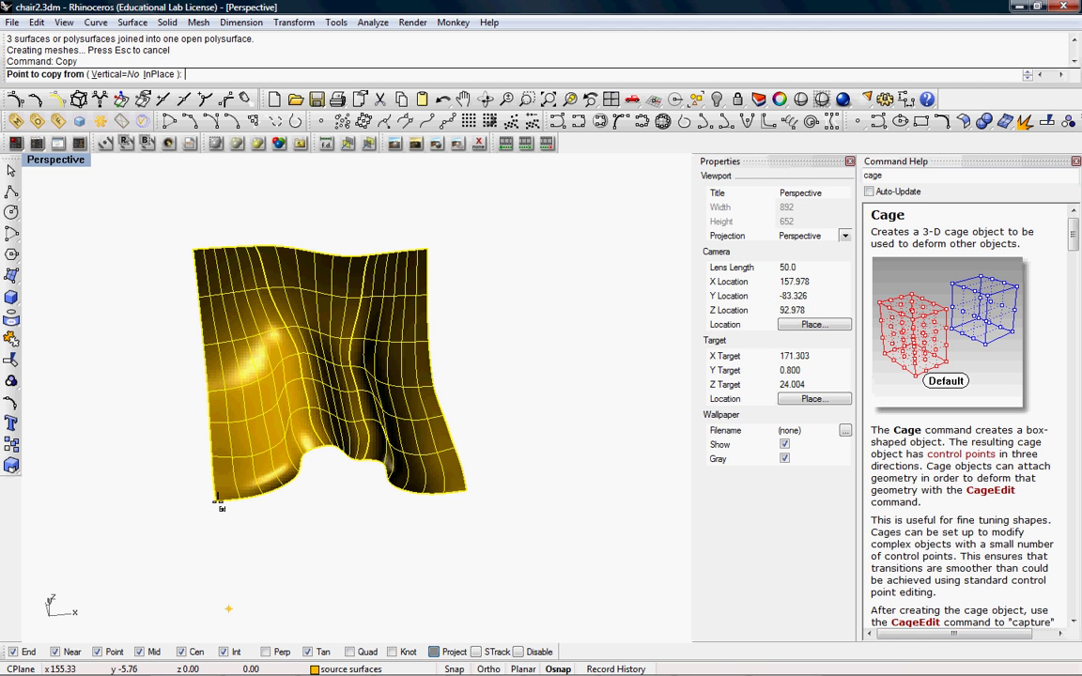
click(212, 504)
scroll(292, 500, down, 3)
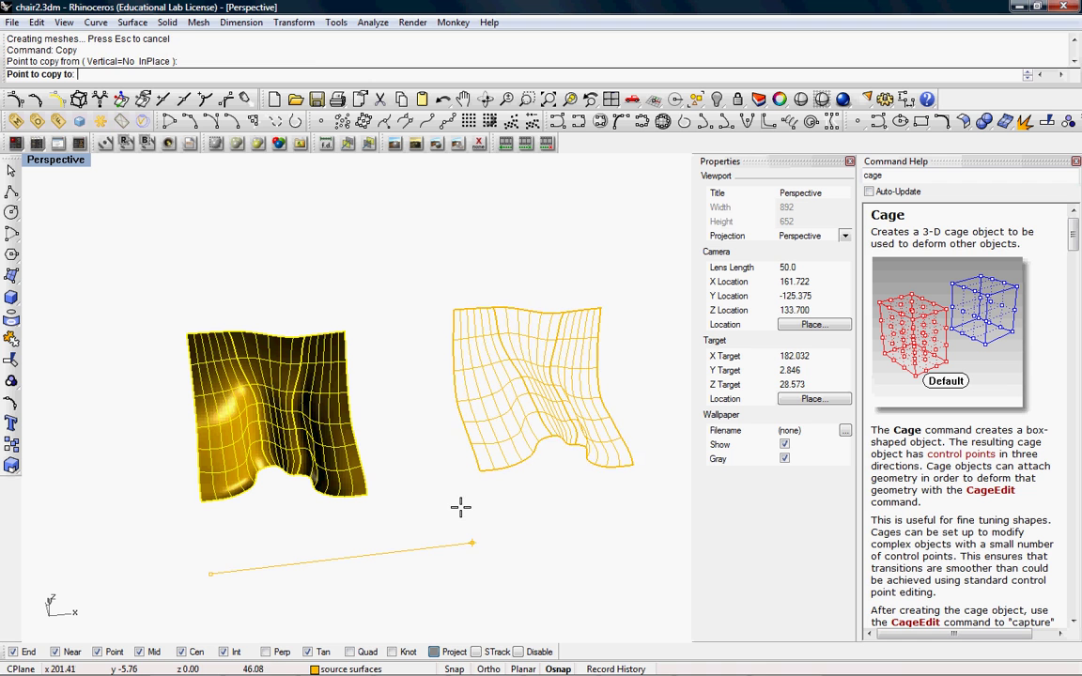
click(473, 543)
scroll(321, 477, down, 6)
key(Return)
mouse_move(462, 456)
right_down()
mouse_move(437, 397)
mouse_move(488, 353)
mouse_move(478, 440)
right_up()
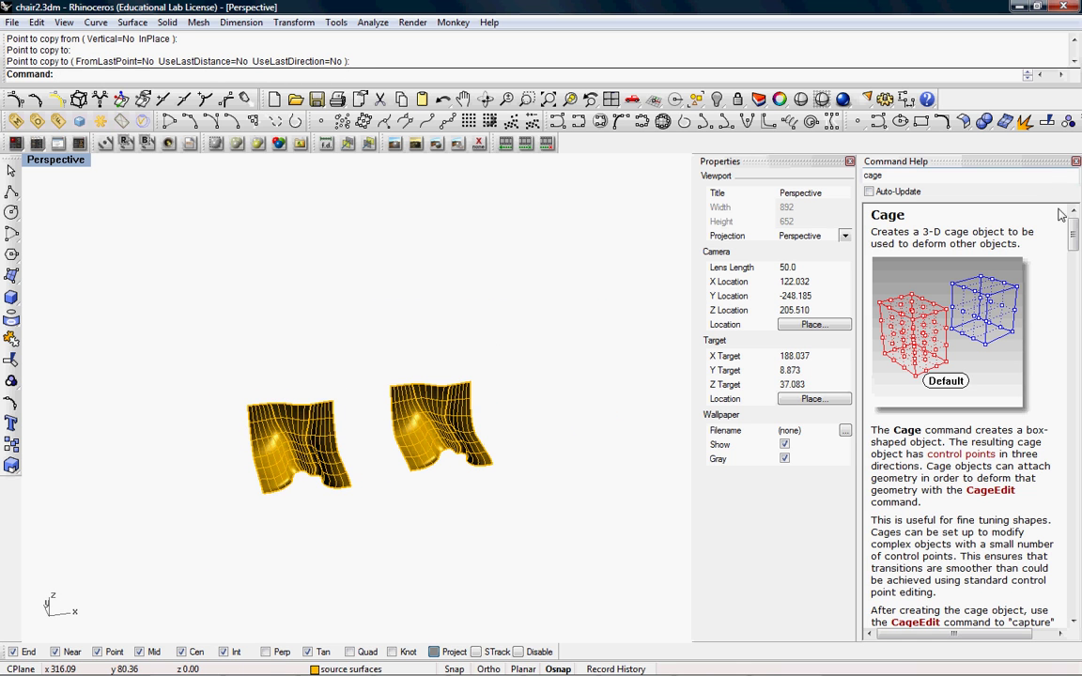
Step: Close the Properties display and read the Cage command's help description
scroll(1071, 282, down, 6)
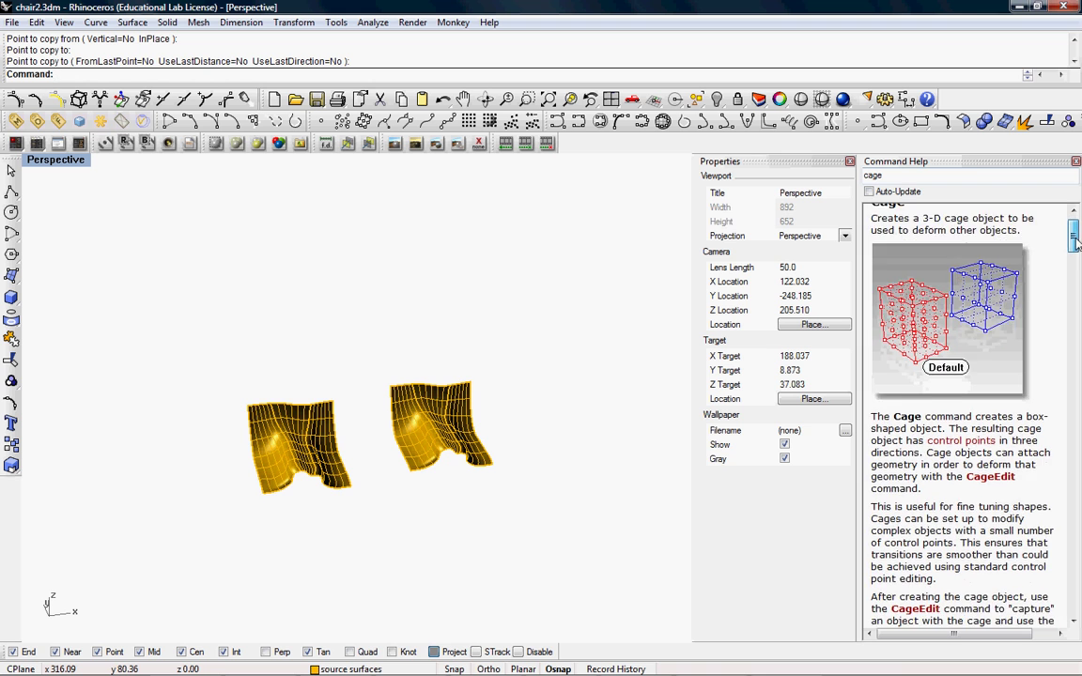
click(850, 162)
scroll(1077, 240, up, 6)
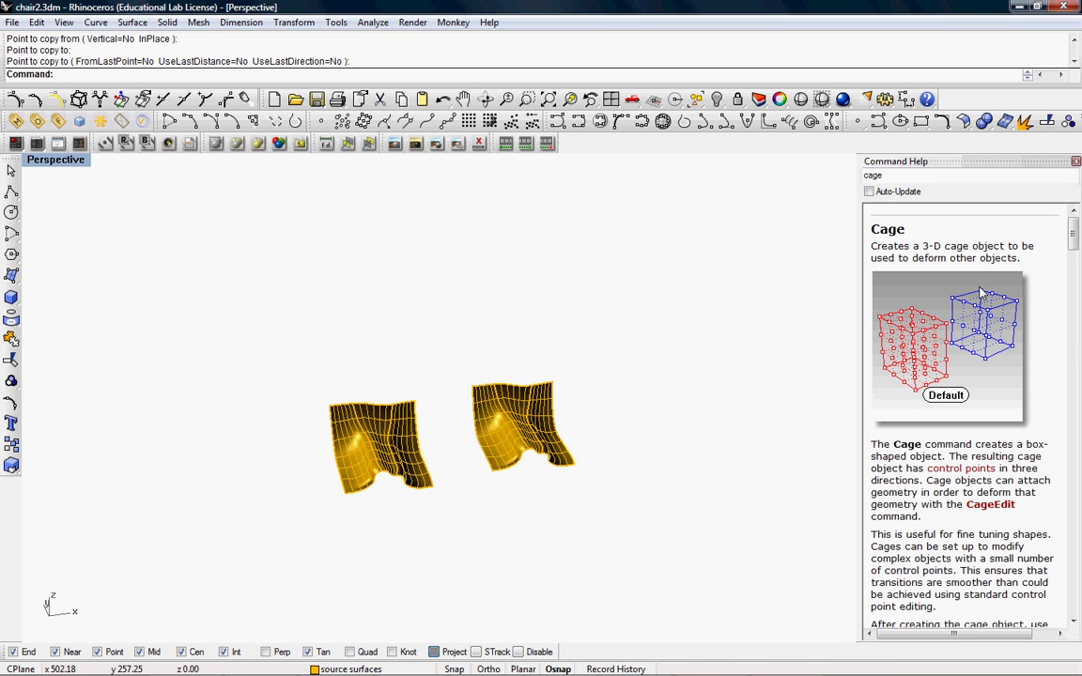
mouse_move(1078, 221)
mouse_down()
mouse_move(1077, 256)
mouse_move(1077, 237)
mouse_up()
Step: Apply CageEdit to the original chair with a World-aligned bounding-box cage of 4 points, degree 3 in each direction, and a Global region
right_drag(466, 441, 460, 475)
scroll(369, 523, up, 4)
mouse_move(370, 523)
right_down()
mouse_move(380, 386)
mouse_move(473, 410)
mouse_move(533, 378)
right_up()
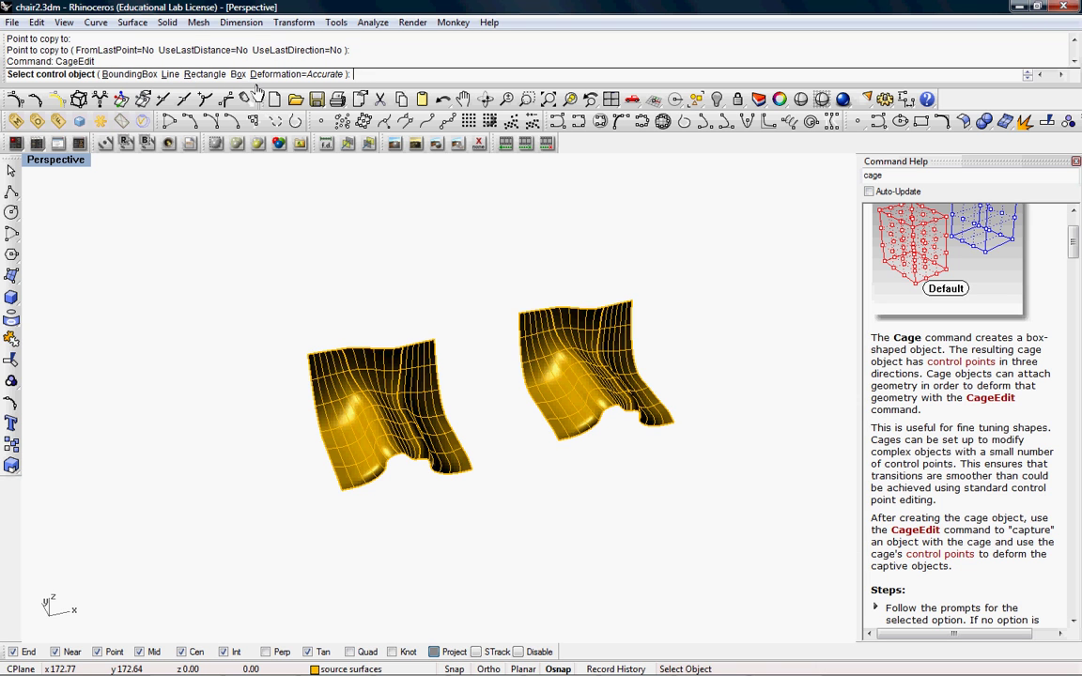
click(127, 73)
right_drag(396, 420, 447, 464)
scroll(446, 464, up, 2)
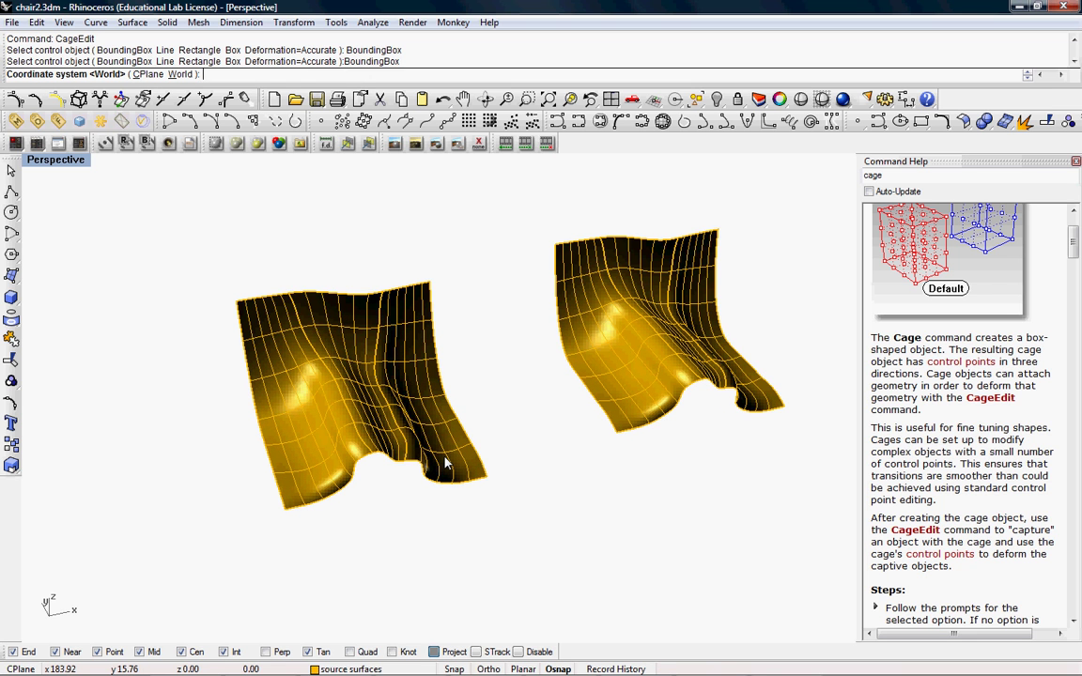
key(Return)
key(Return)
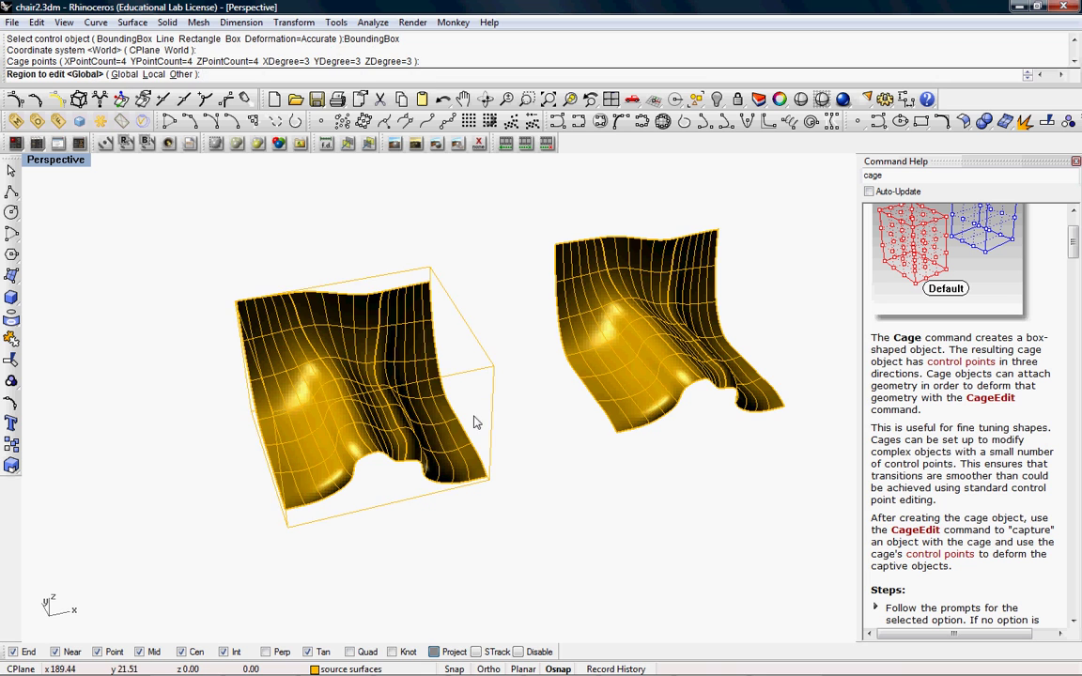
right_drag(443, 442, 453, 465)
key(Return)
Step: Pull the cage points around the upper front corner on the original chair's left side outward, in two selections
right_drag(338, 387, 212, 438)
scroll(341, 340, up, 4)
drag(125, 253, 83, 310)
scroll(235, 369, down, 2)
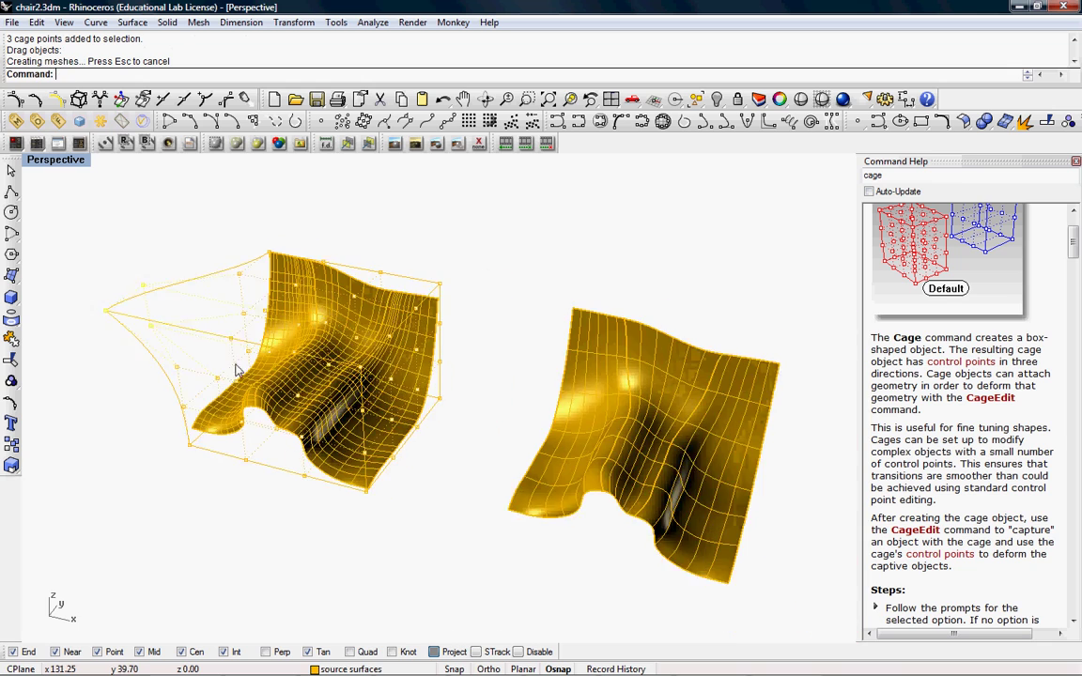
scroll(244, 212, up, 3)
drag(225, 200, 296, 364)
scroll(297, 288, down, 3)
drag(280, 287, 169, 249)
scroll(388, 312, down, 2)
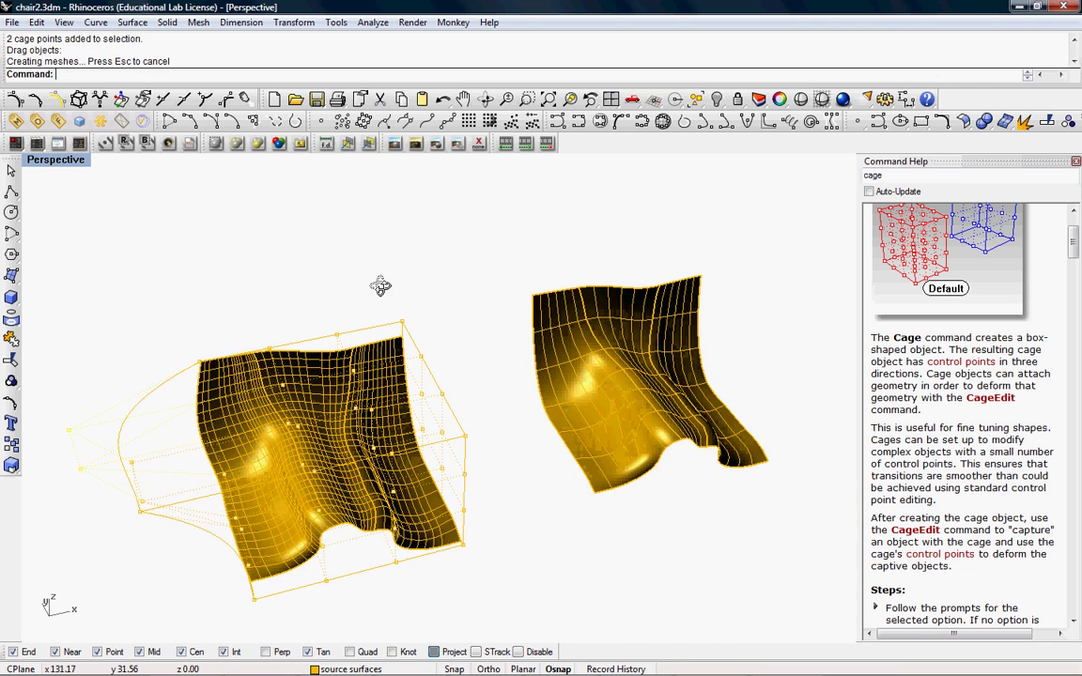
Step: Pull three cage points near the upper front corner on the original chair's right side outward
scroll(415, 440, up, 2)
drag(436, 342, 515, 343)
scroll(432, 339, down, 3)
scroll(452, 346, down, 2)
scroll(441, 484, up, 3)
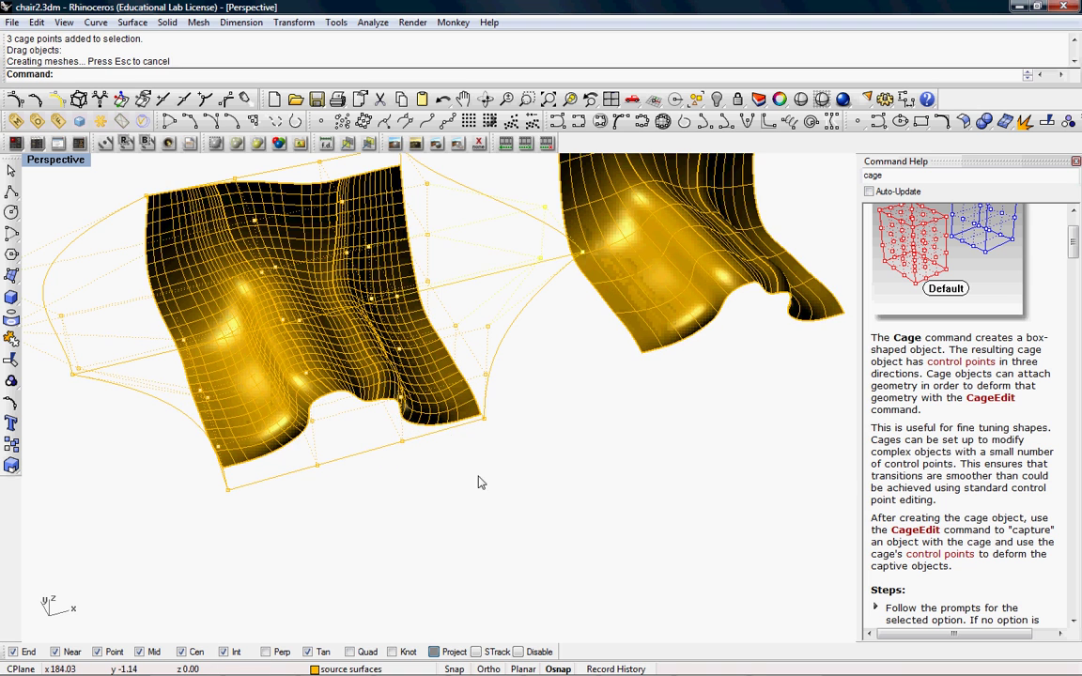
Step: Select five cage points at the original chair's lower front right corner and pull them forward to stretch that corner
drag(512, 476, 399, 366)
scroll(399, 365, down, 2)
drag(455, 399, 528, 479)
scroll(457, 418, down, 2)
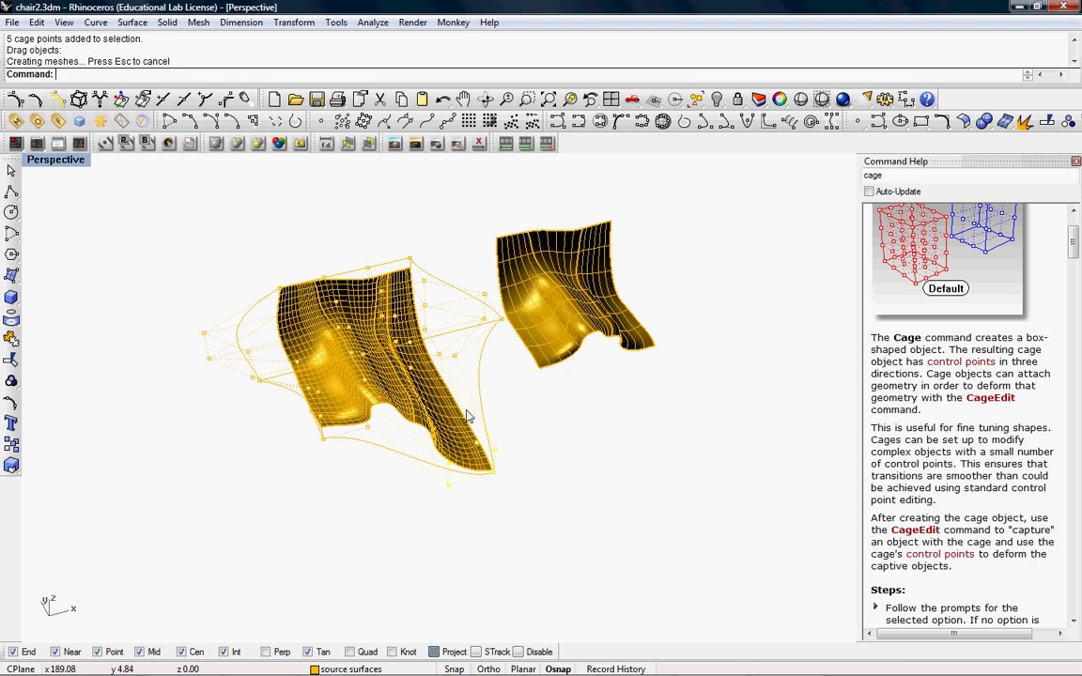
Step: Try pulling four cage points down below the original chair, and undo the drag
right_drag(474, 403, 331, 365)
scroll(417, 295, up, 4)
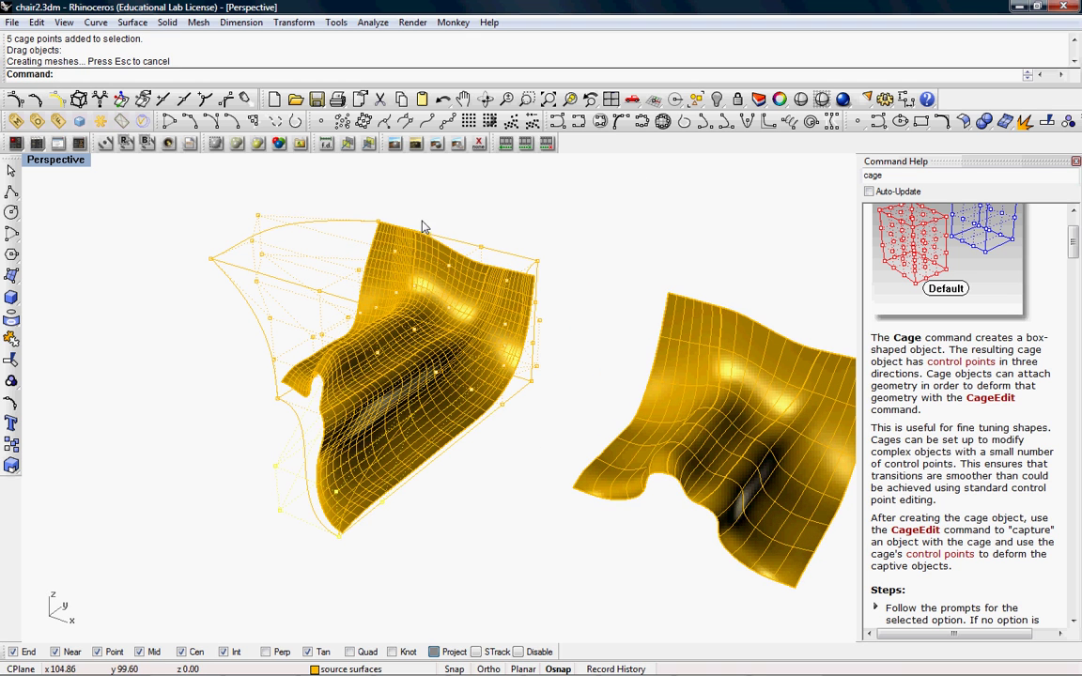
drag(487, 284, 500, 386)
scroll(476, 249, up, 3)
right_drag(500, 386, 309, 290)
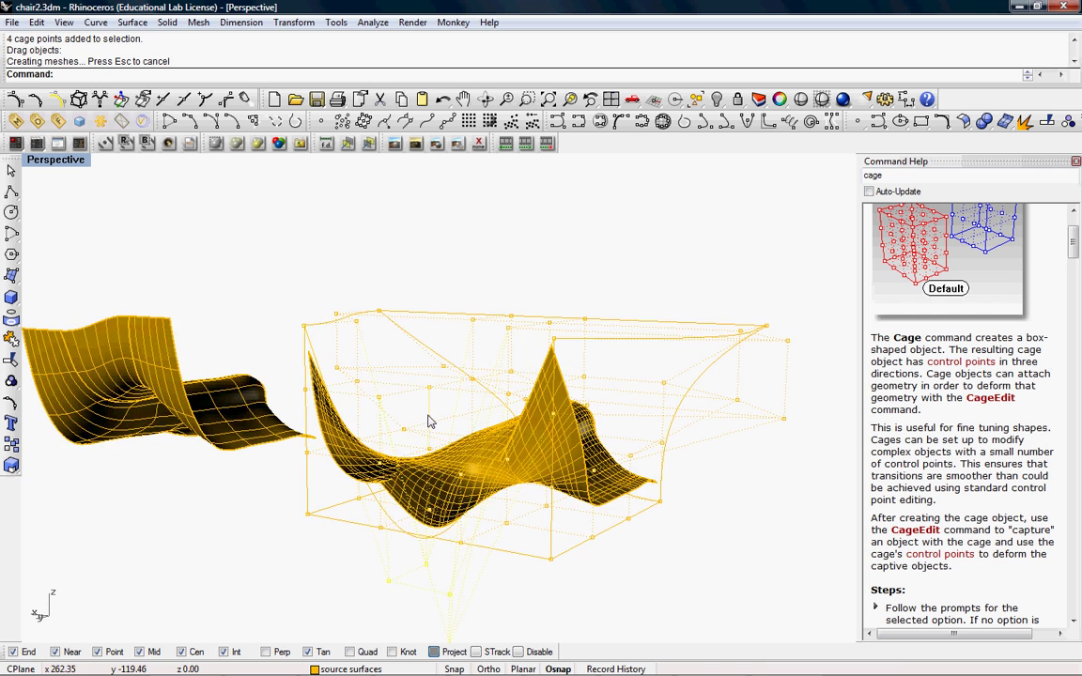
key(ctrl+z)
Step: Pull a single cage point behind the original chair's back downward
right_drag(428, 422, 553, 470)
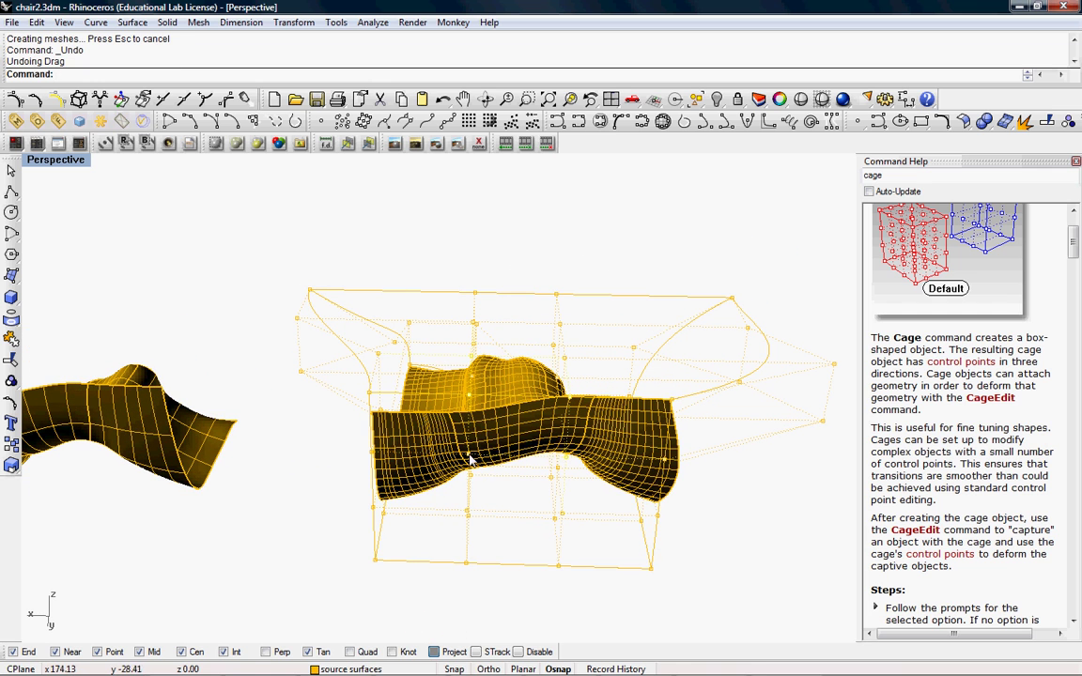
drag(471, 477, 468, 543)
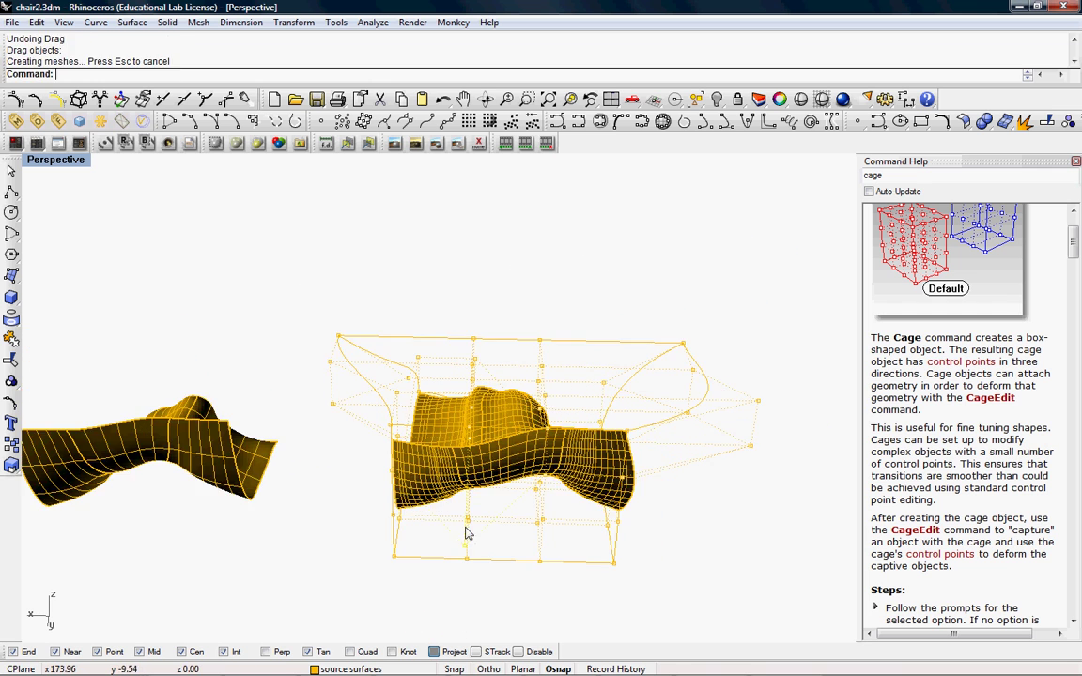
right_drag(468, 543, 487, 410)
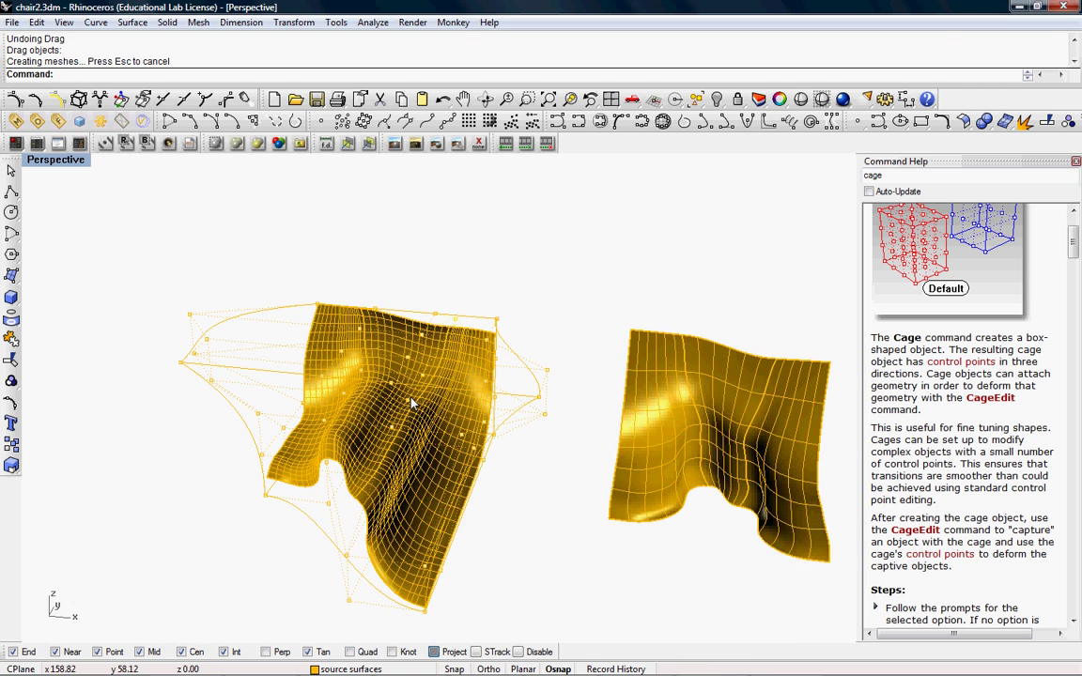
Step: Select the copied chair polysurface and restore the four-viewport layout
right_drag(325, 392, 280, 380)
scroll(278, 381, down, 3)
scroll(279, 382, down, 4)
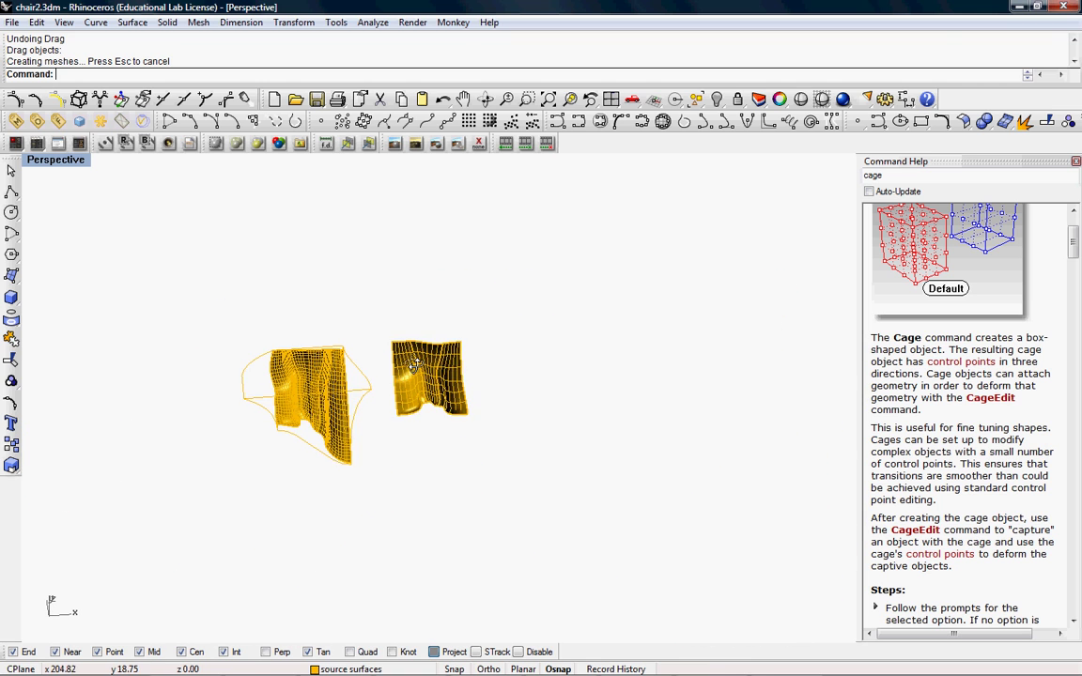
click(444, 367)
scroll(449, 369, up, 8)
mouse_move(450, 368)
right_down()
mouse_move(367, 357)
mouse_move(437, 369)
mouse_move(430, 360)
mouse_move(433, 369)
right_up()
scroll(437, 370, up, 2)
text(Cage)
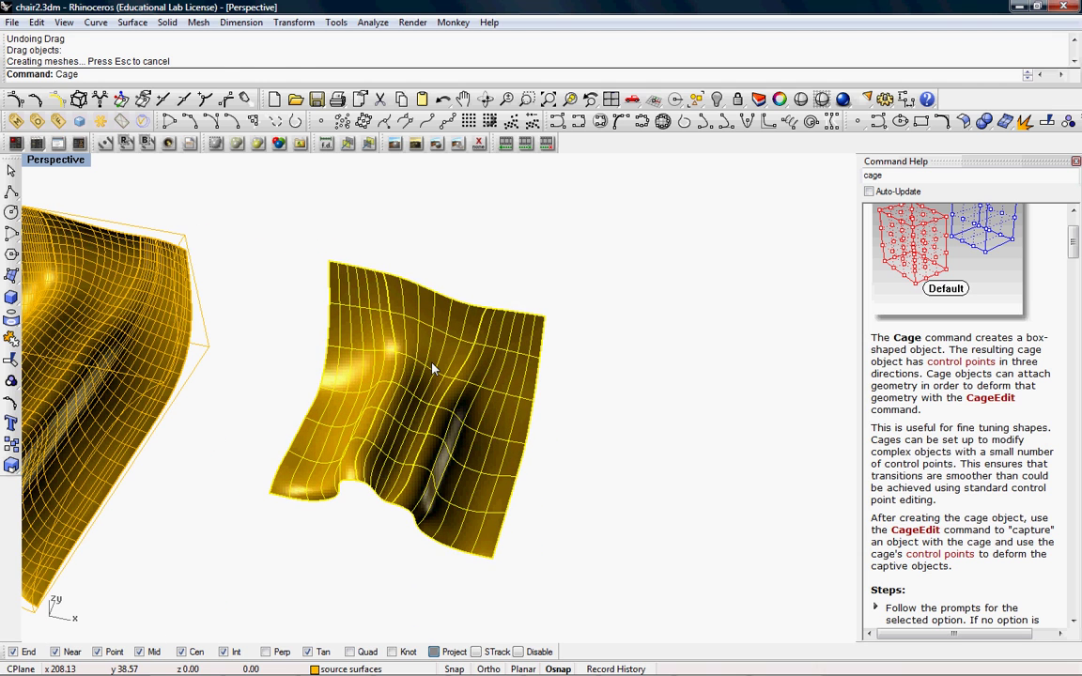
key(Return)
scroll(438, 320, down, 2)
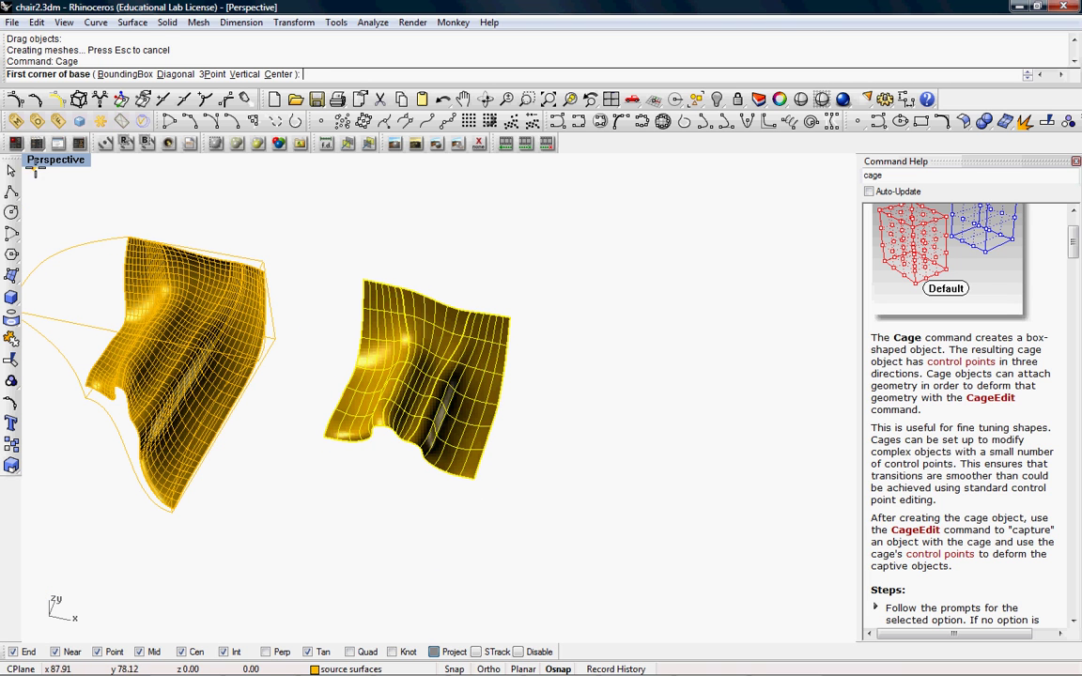
double_click(47, 160)
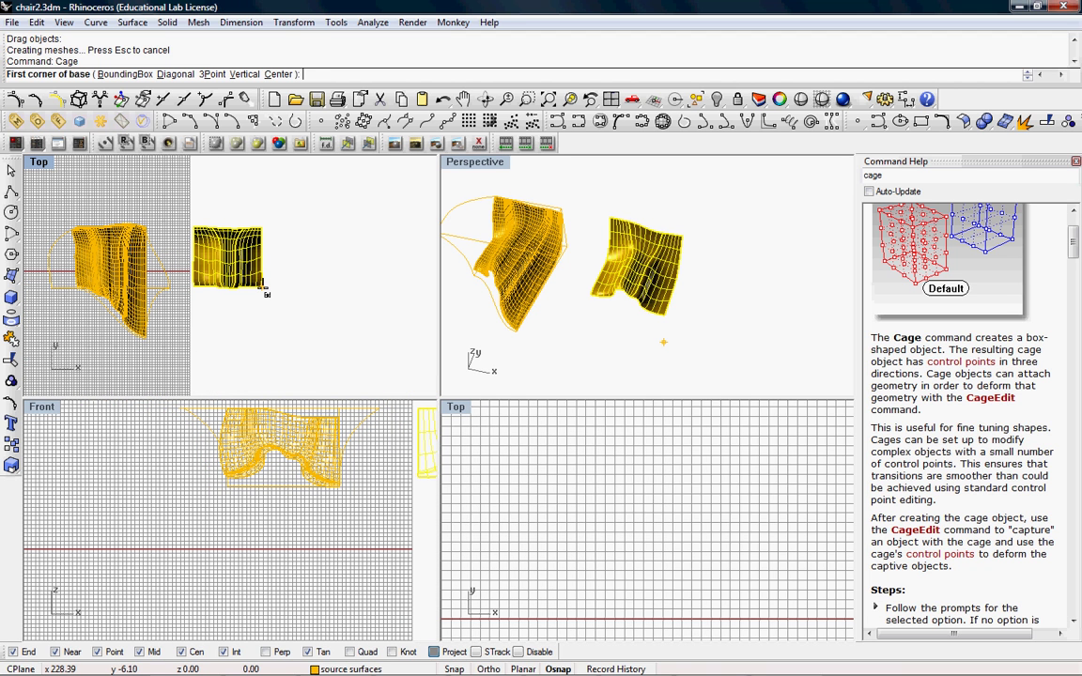
key(Escape)
Step: Draw a Cage around the copied chair, with its base spanning opposite chair corners in the Top view and its height reaching the chair's top edge
key(Return)
click(262, 287)
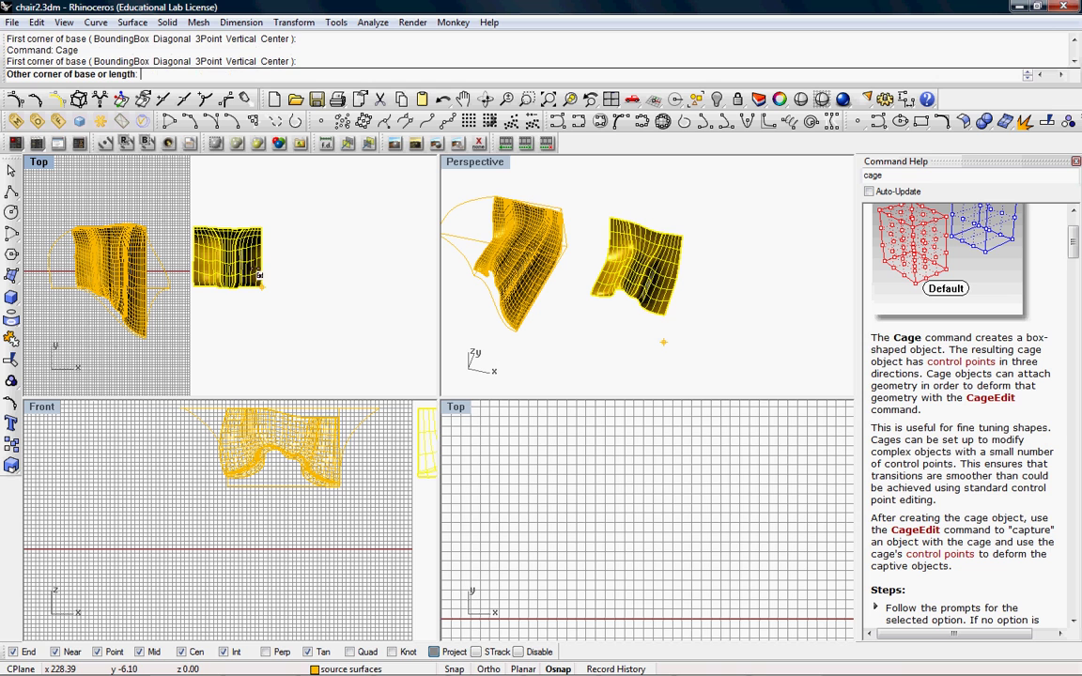
click(188, 230)
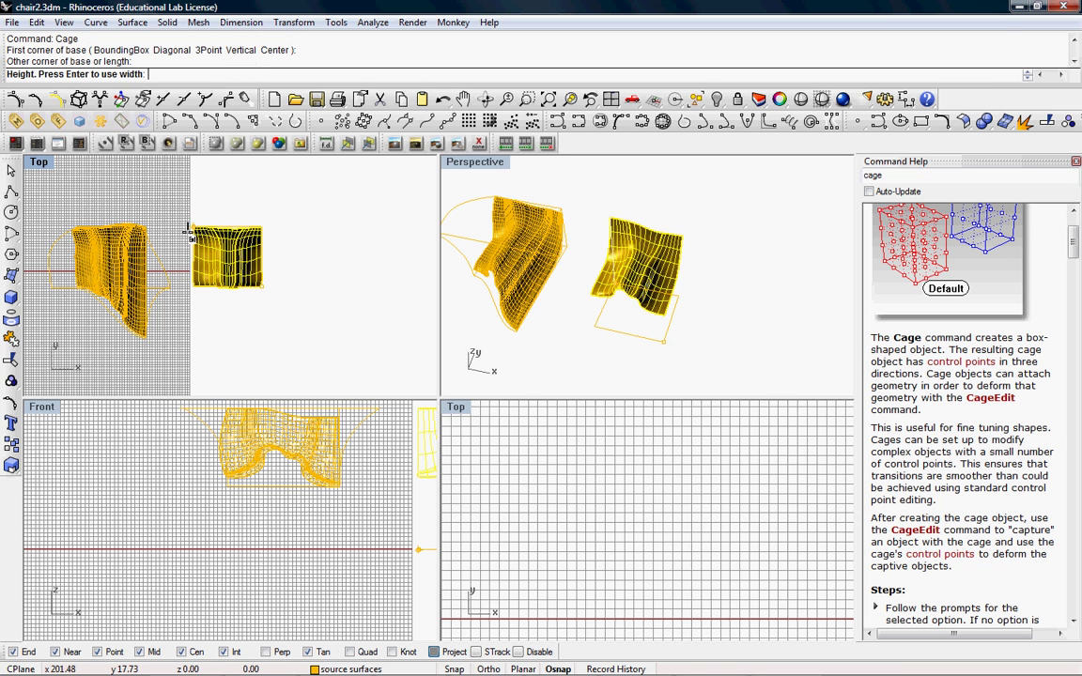
click(650, 223)
scroll(635, 250, down, 2)
right_drag(633, 249, 627, 281)
key(Return)
key(Return)
Step: Run CageEdit on the copied chair in the maximized Perspective view, picking the chair's left side surface as control object and the Global region
scroll(626, 281, up, 3)
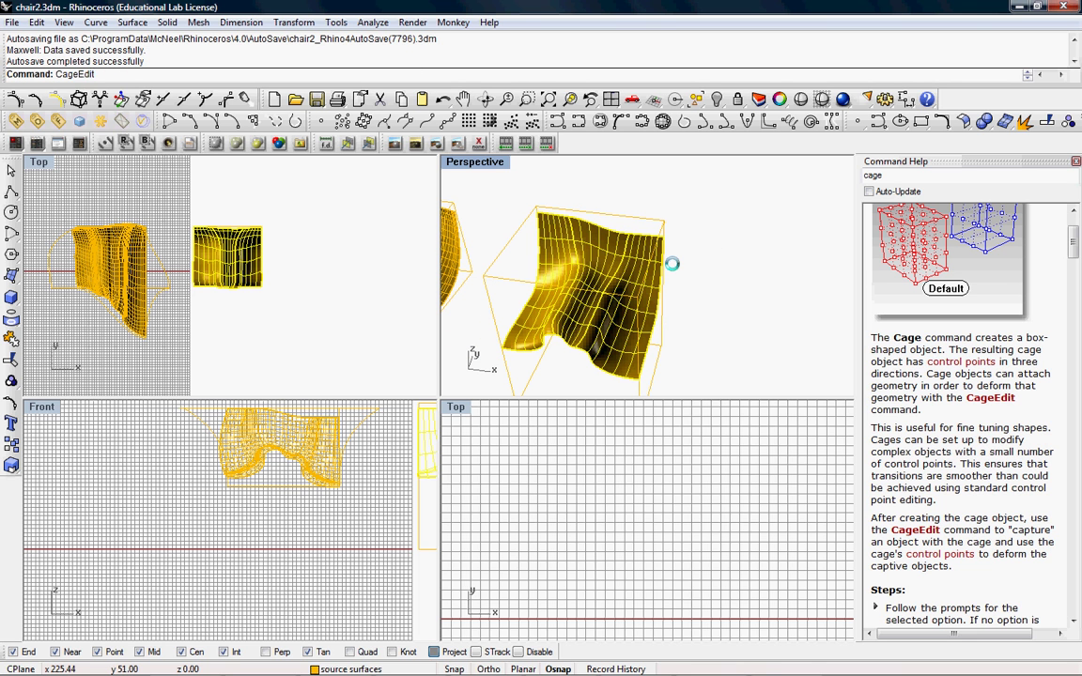
text(CageEdit)
key(Return)
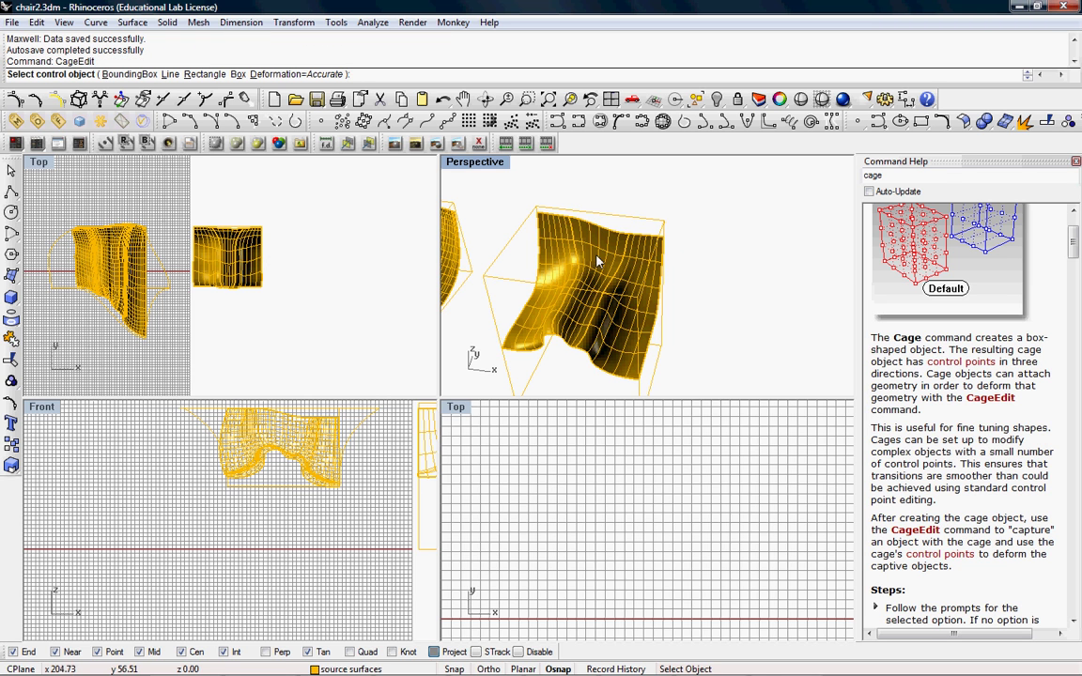
right_drag(554, 331, 479, 296)
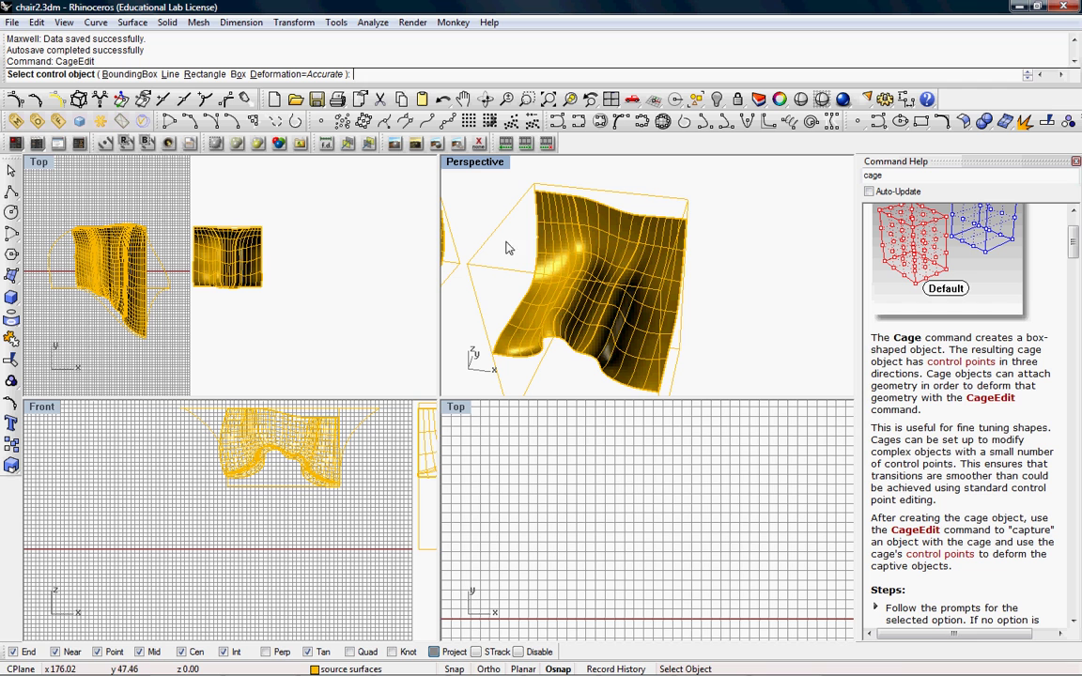
double_click(477, 163)
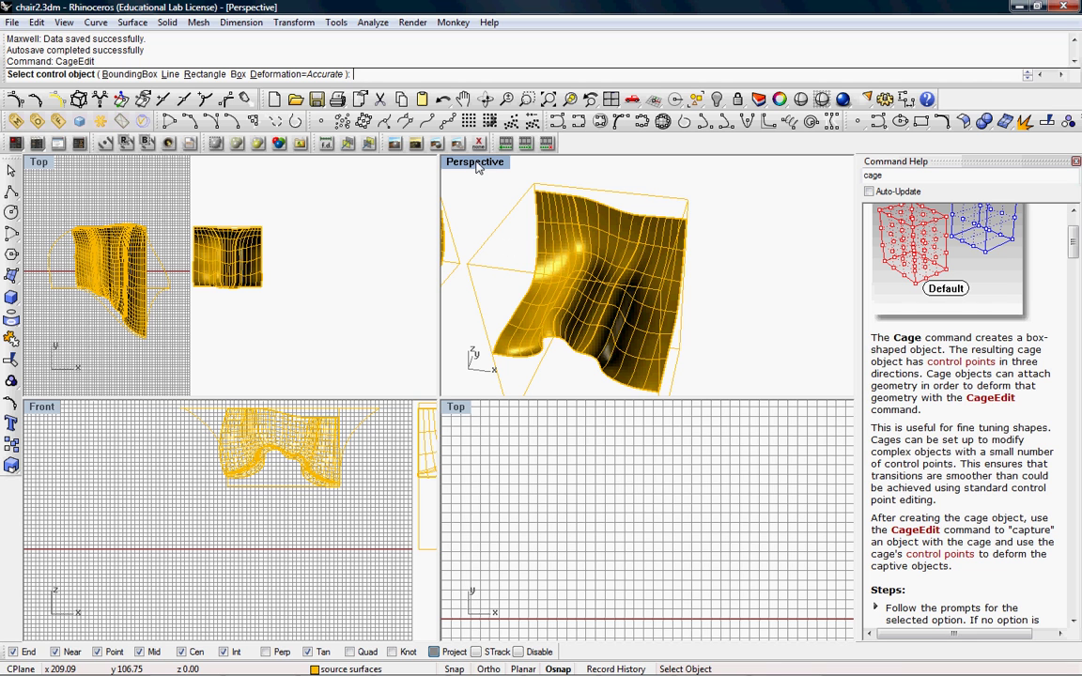
scroll(387, 304, down, 2)
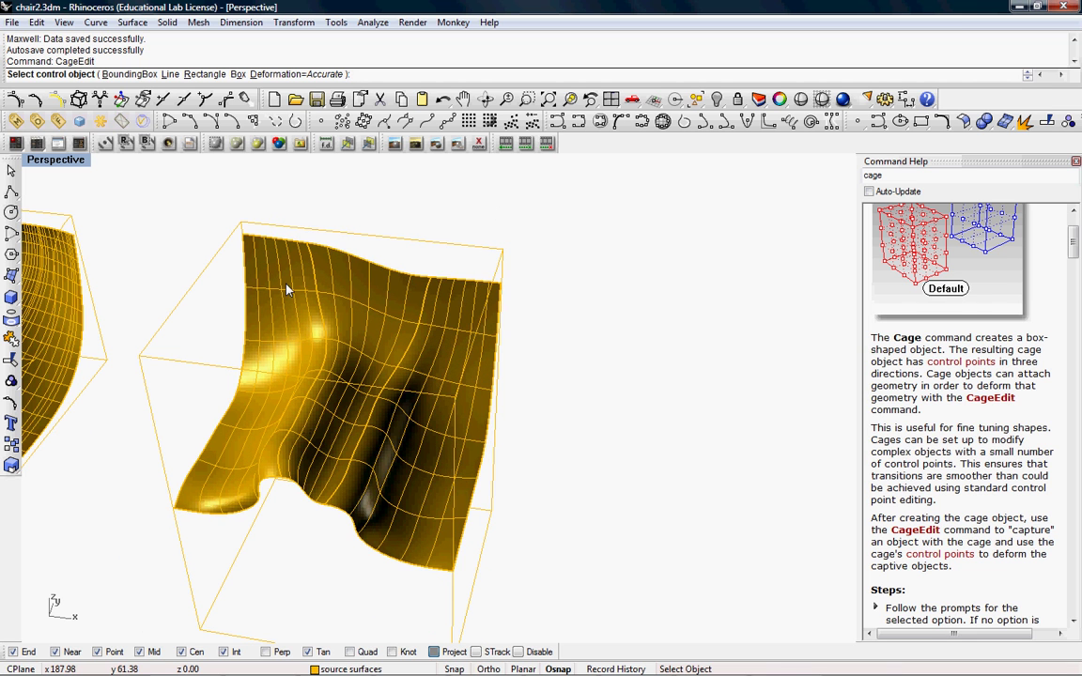
click(222, 482)
key(Return)
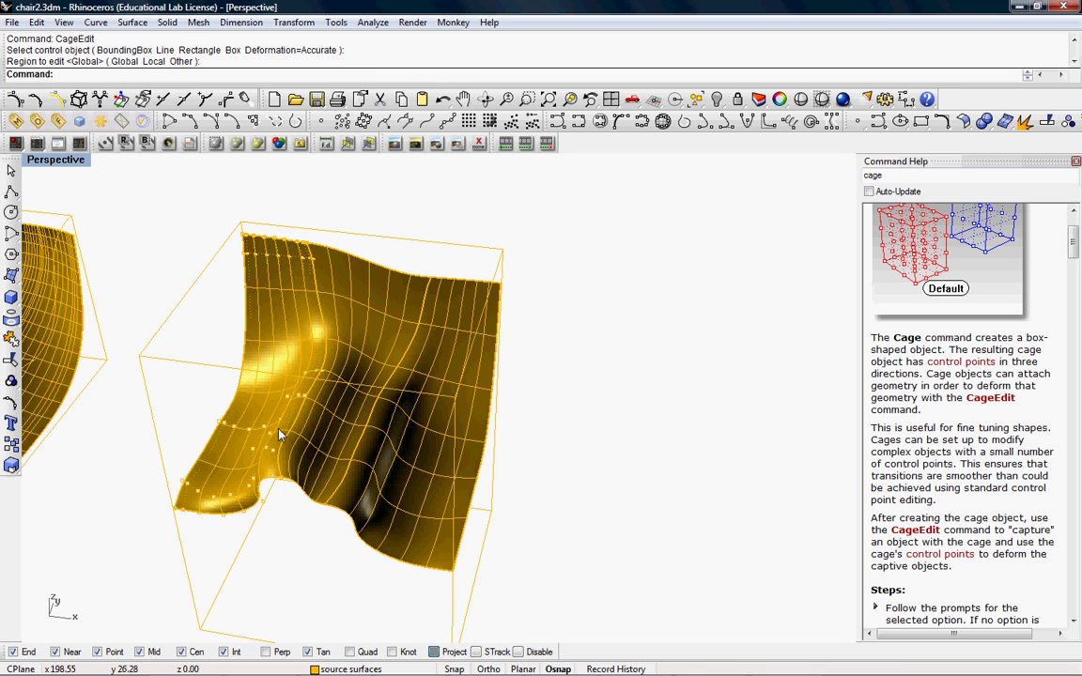
Step: Try to pull two cage points at the side edge of the copied chair's seat outward and upward
right_drag(306, 407, 303, 498)
right_drag(336, 446, 313, 200)
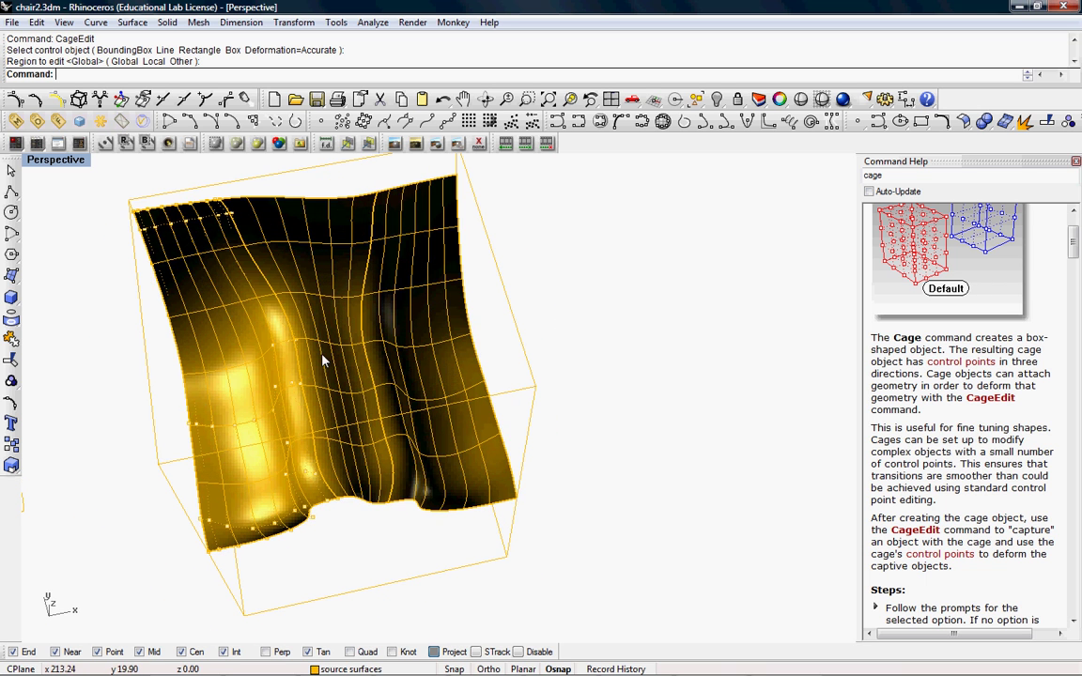
right_drag(419, 426, 362, 419)
scroll(269, 378, up, 5)
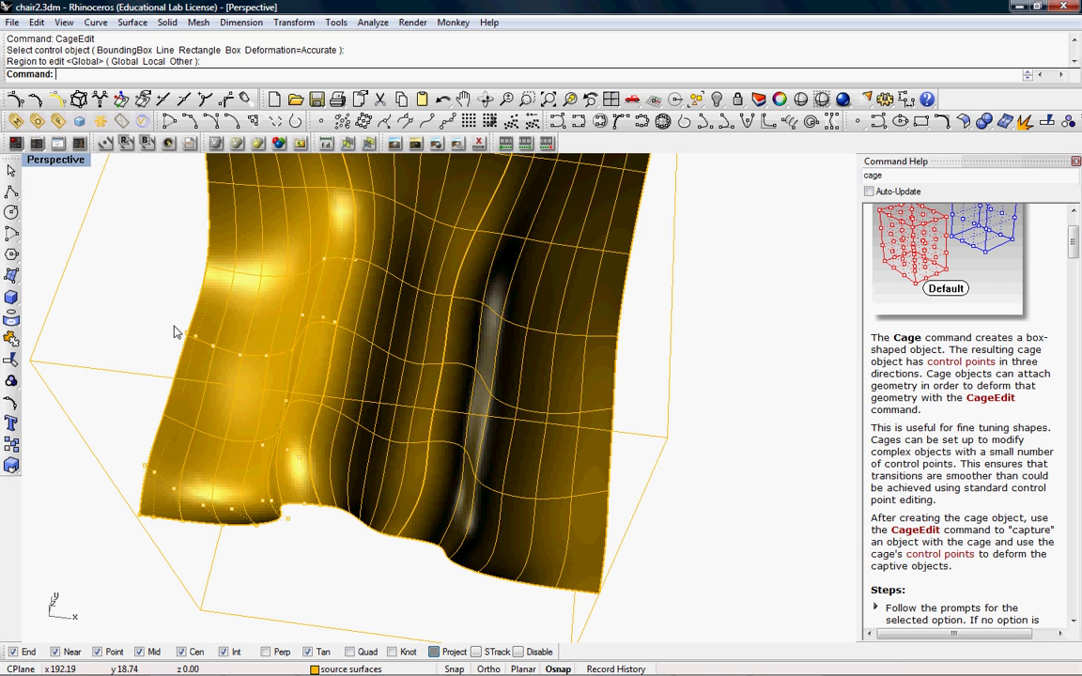
drag(172, 325, 150, 233)
scroll(150, 236, down, 4)
right_drag(232, 309, 258, 217)
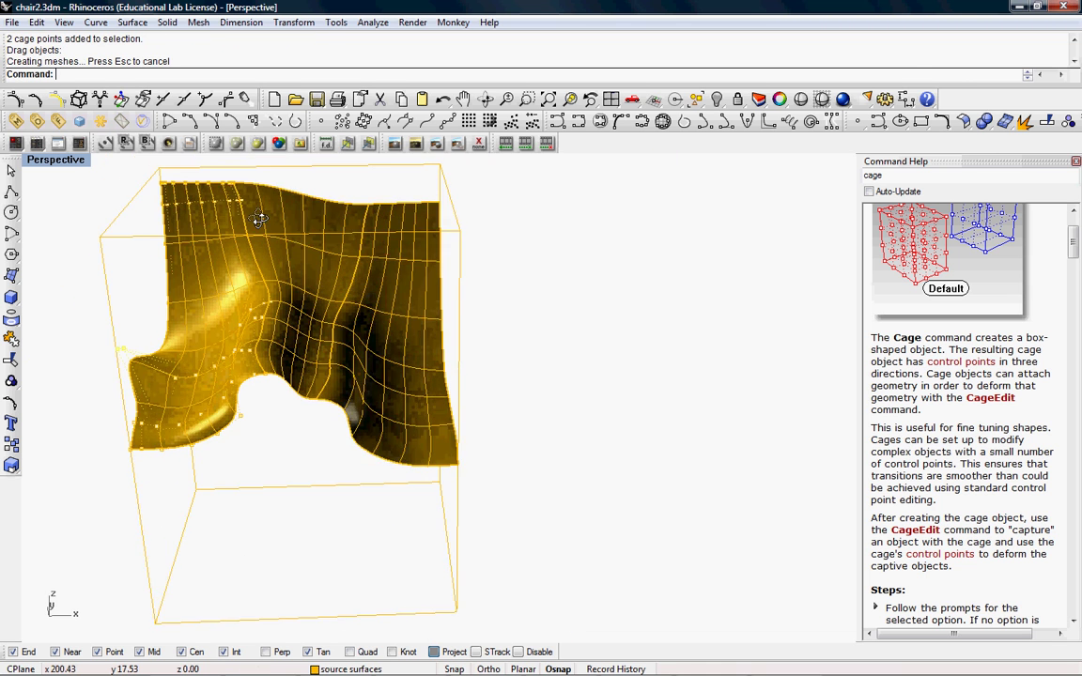
Step: Review the command history for the cage's point counts and degrees, and undo the last cage-point drag
scroll(259, 217, down, 2)
click(1076, 41)
click(1076, 42)
click(1076, 41)
click(1075, 41)
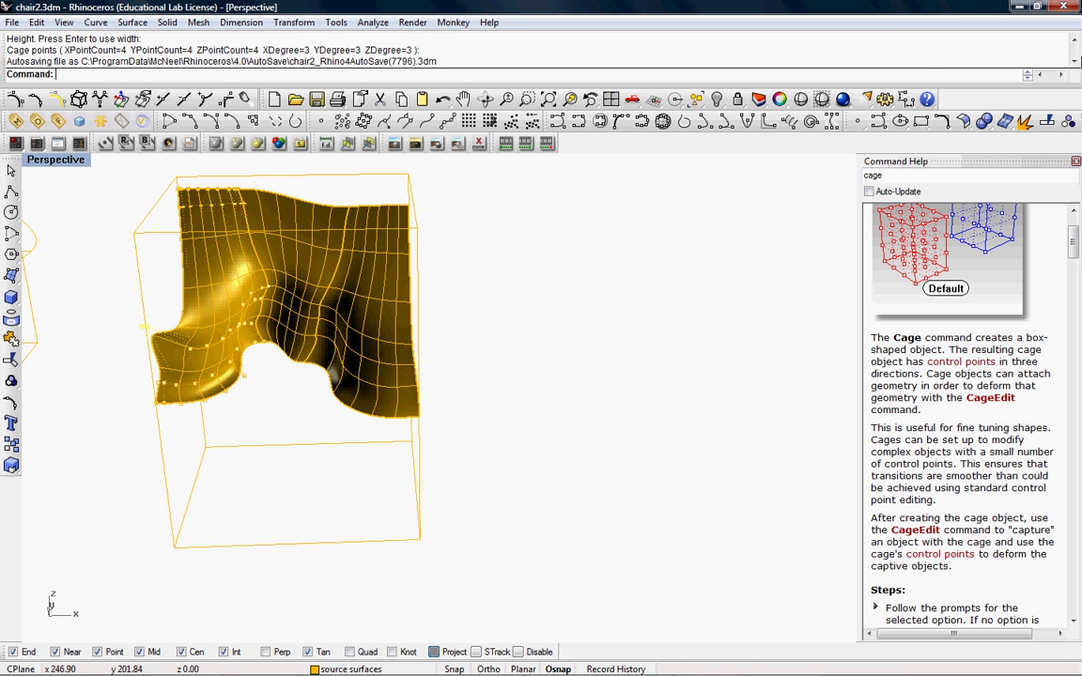
click(1076, 41)
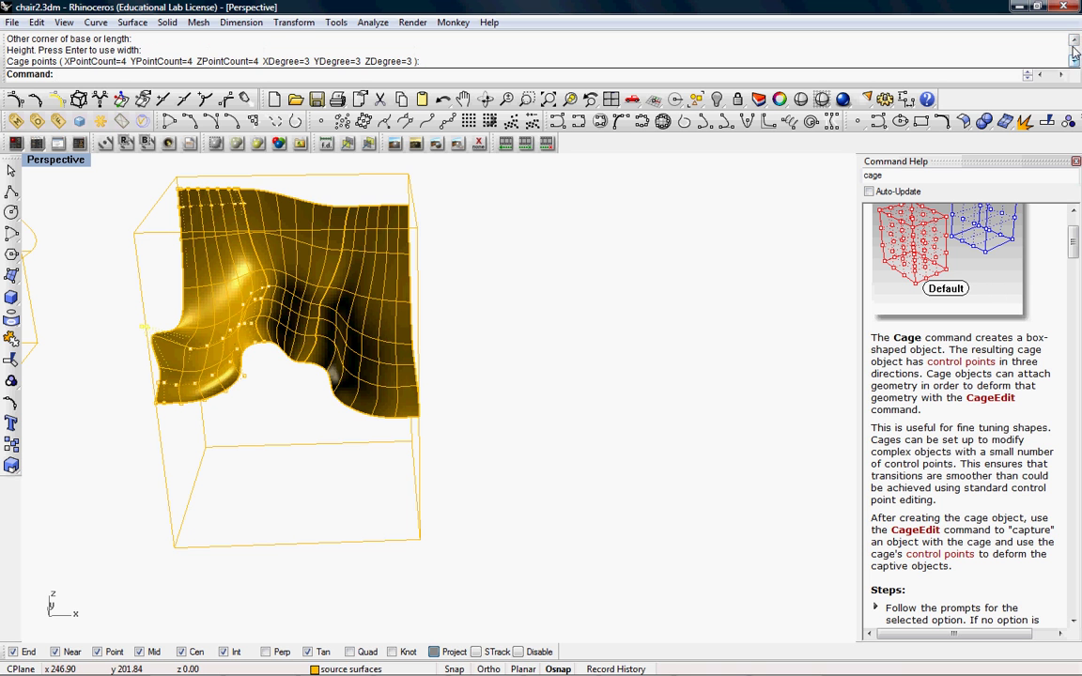
click(1076, 42)
right_drag(325, 273, 296, 373)
key(ctrl+z)
Step: Select three cage points near the copied chair's front side corner and pull them down to the cage's bottom corner
scroll(137, 329, up, 5)
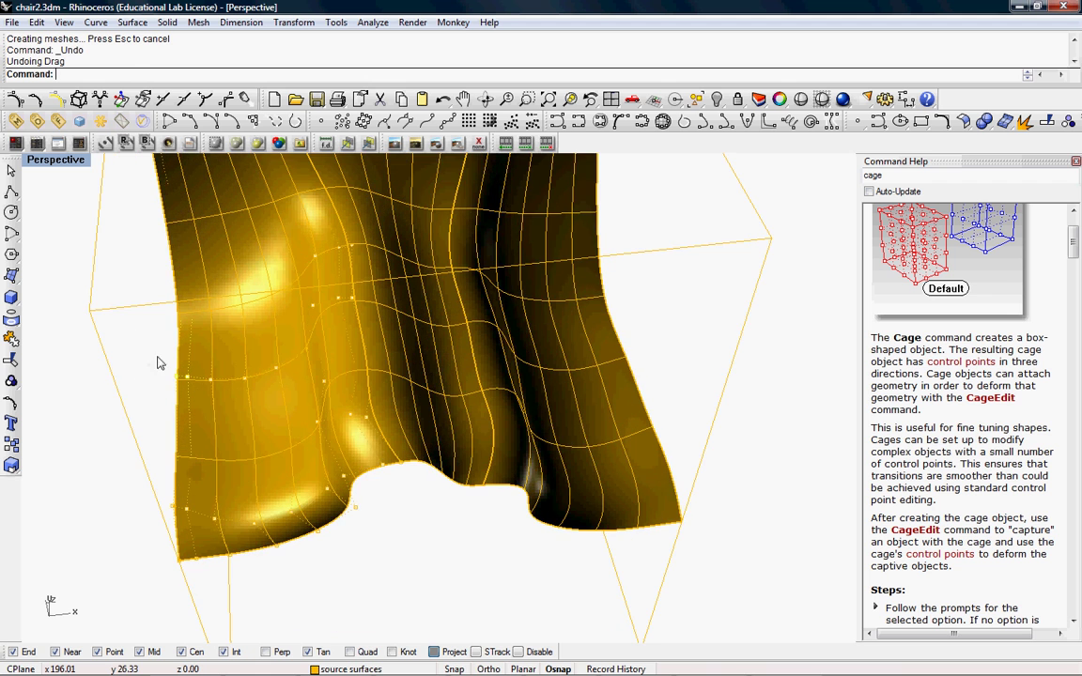
drag(229, 413, 226, 410)
scroll(215, 391, down, 2)
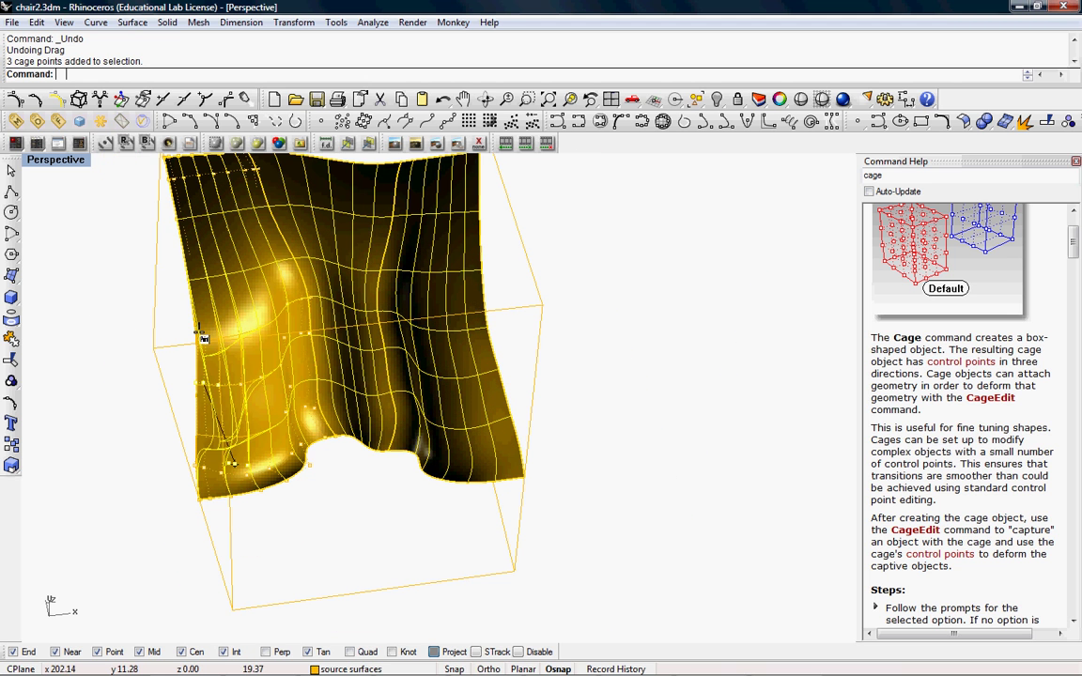
drag(203, 338, 221, 596)
Step: Examine the deformed front corner of the copied chair and its cage points from several angles
scroll(246, 466, down, 5)
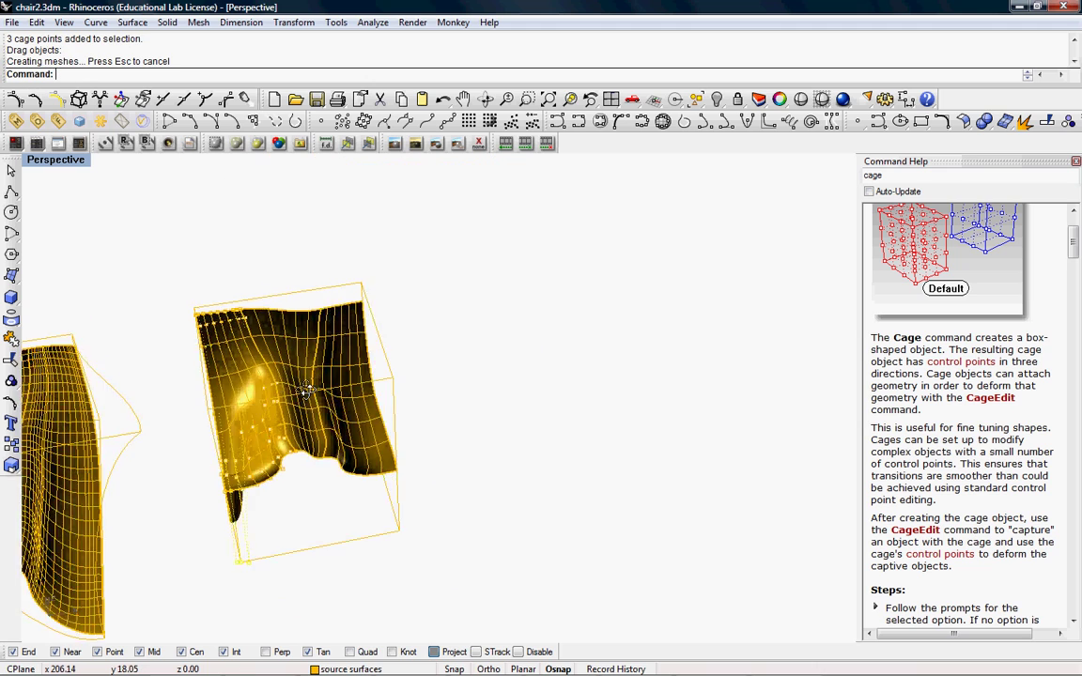
right_drag(248, 462, 282, 419)
scroll(381, 341, down, 6)
scroll(293, 402, up, 10)
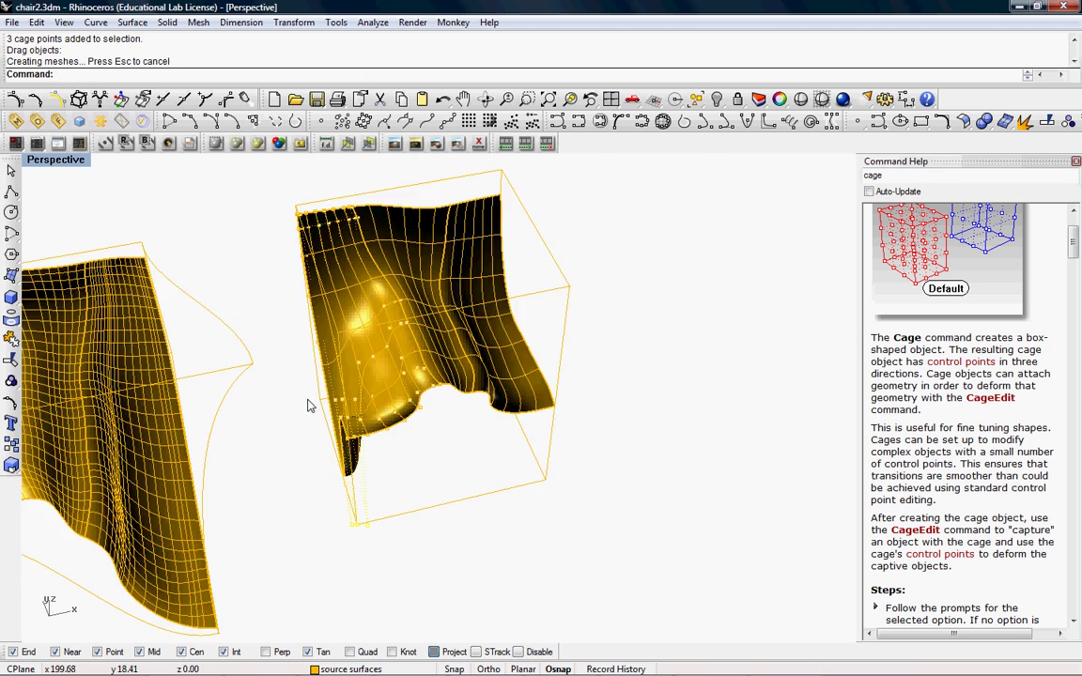
right_drag(449, 348, 373, 367)
scroll(409, 364, up, 6)
scroll(474, 327, down, 10)
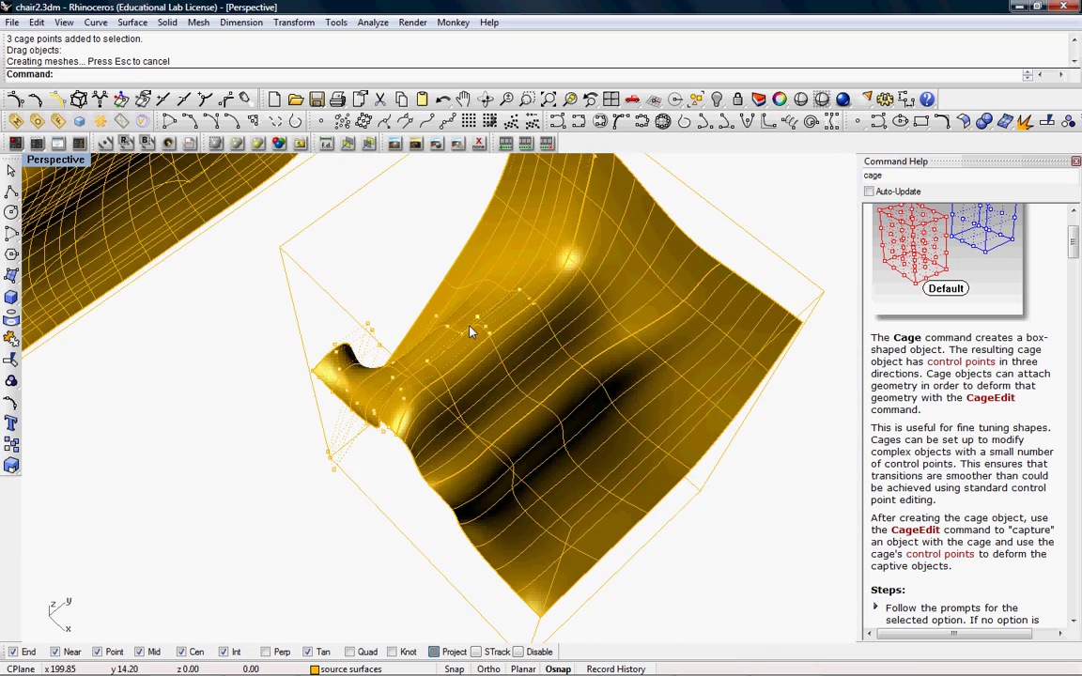
right_drag(474, 329, 394, 318)
scroll(394, 242, down, 3)
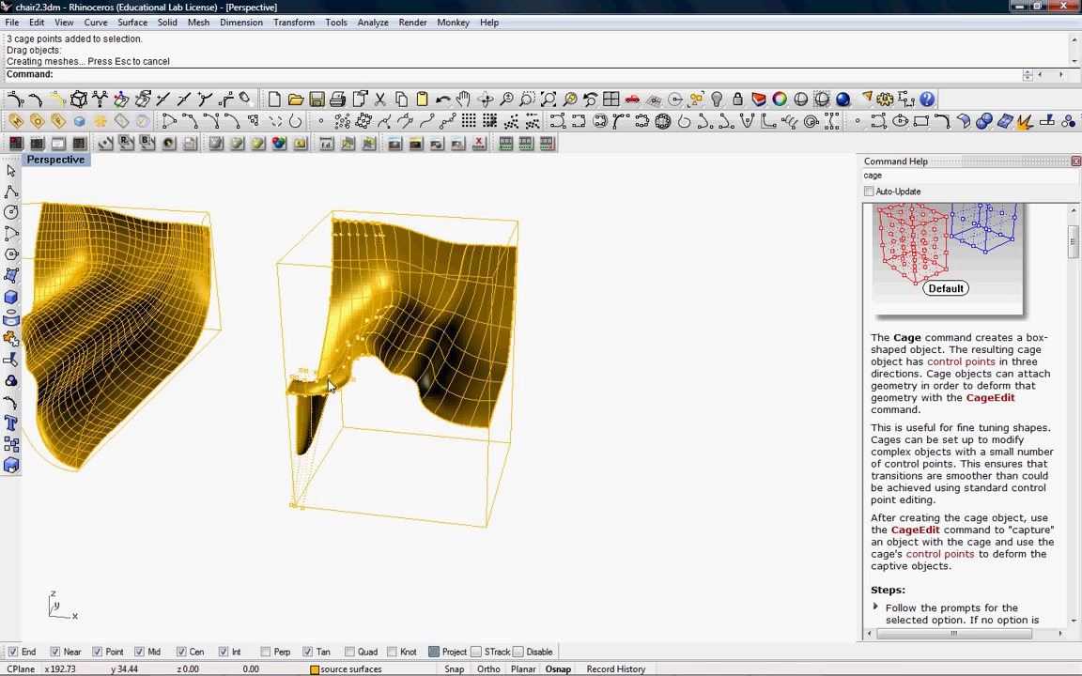
Step: Turn off the cage's control points and examine the deformed chair inside its control cage
scroll(370, 312, up, 2)
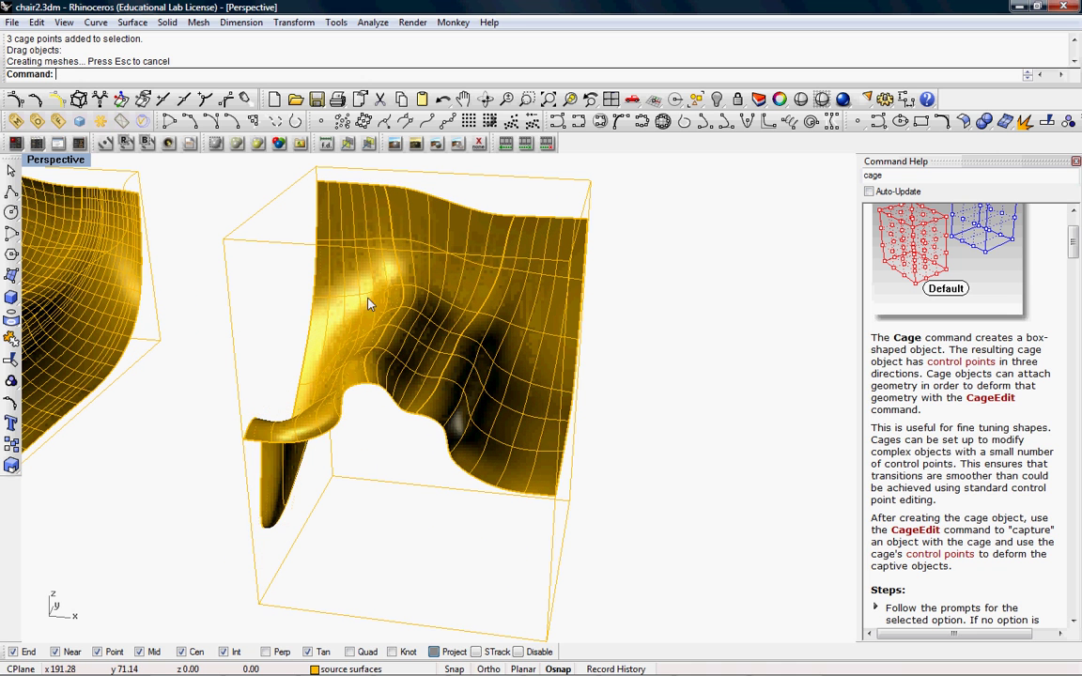
click(381, 303)
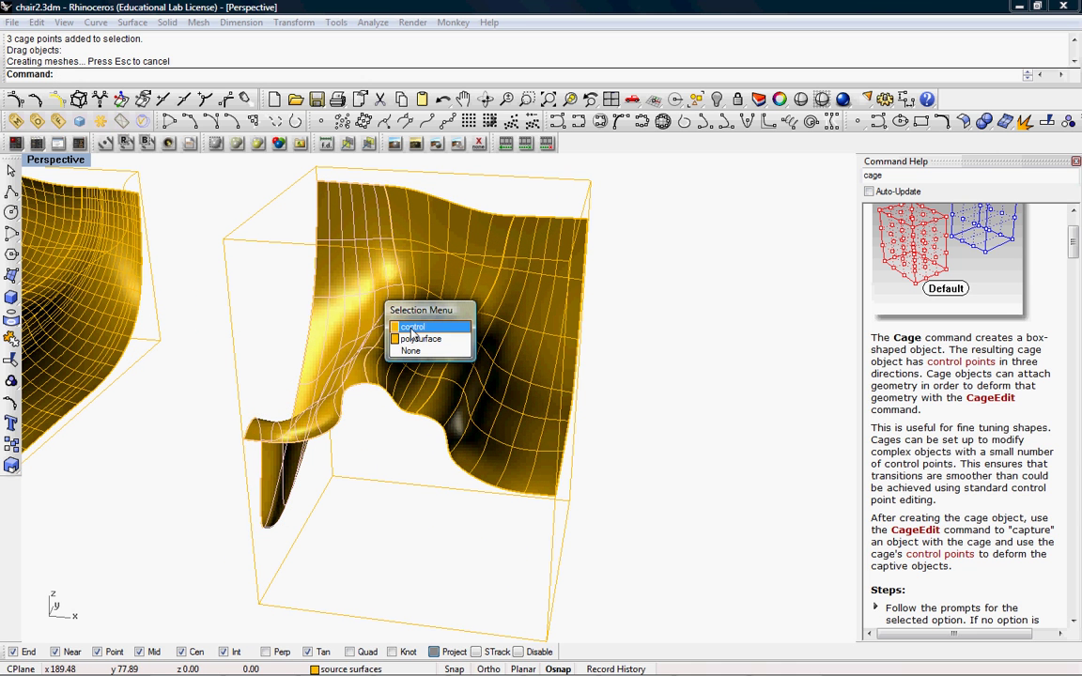
click(410, 329)
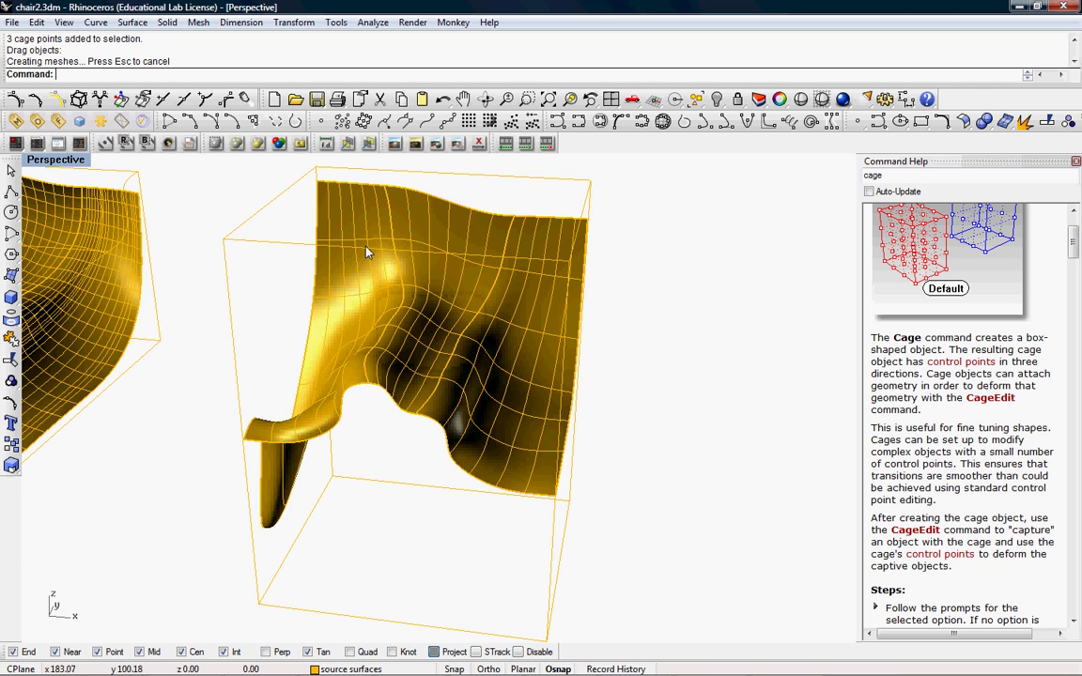
right_drag(380, 251, 545, 437)
right_drag(524, 349, 462, 334)
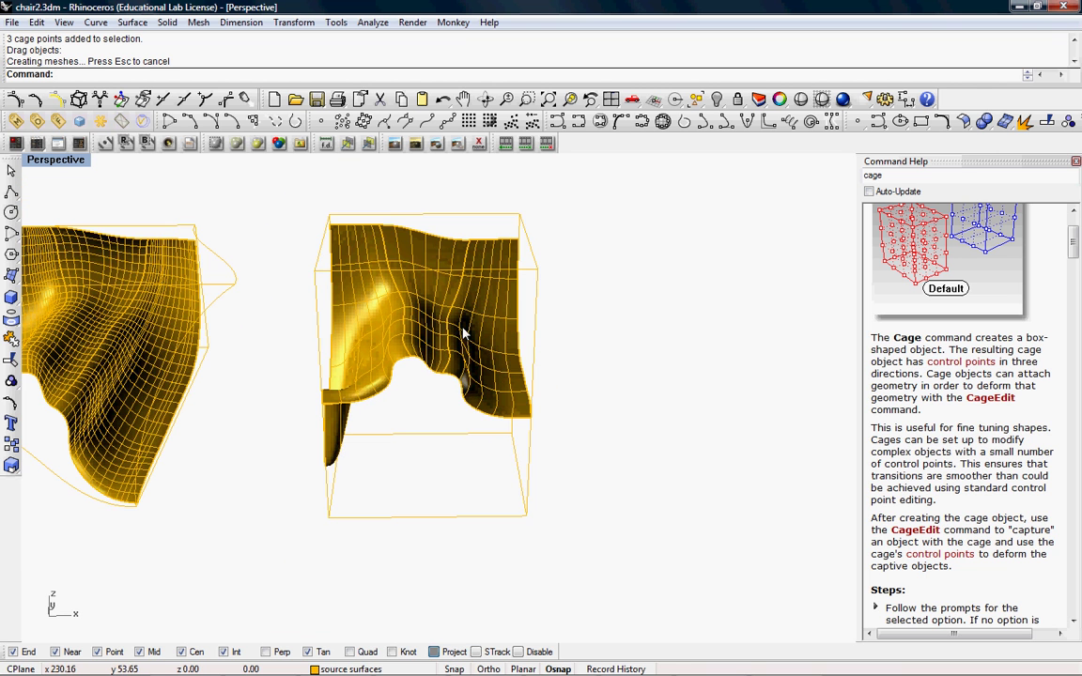
right_drag(398, 280, 383, 378)
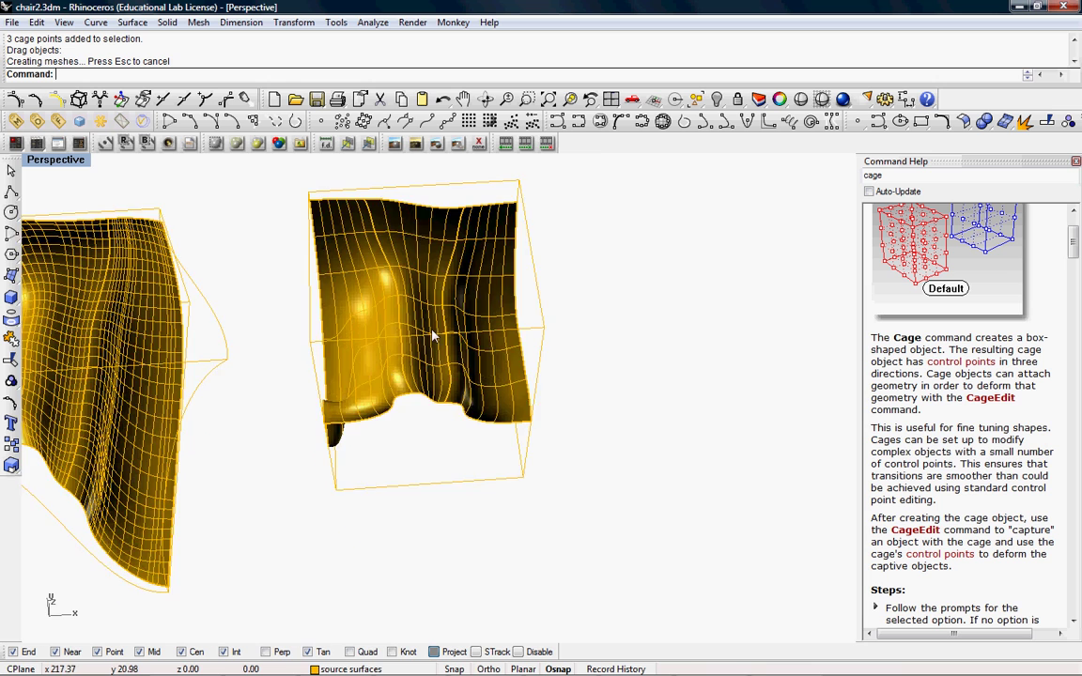
right_drag(433, 335, 302, 461)
right_drag(370, 324, 274, 259)
Step: Copy the deformed chair polysurface without its cage, from the cage's bottom front corner to a point about 41 units beside it
drag(274, 203, 554, 453)
click(357, 325)
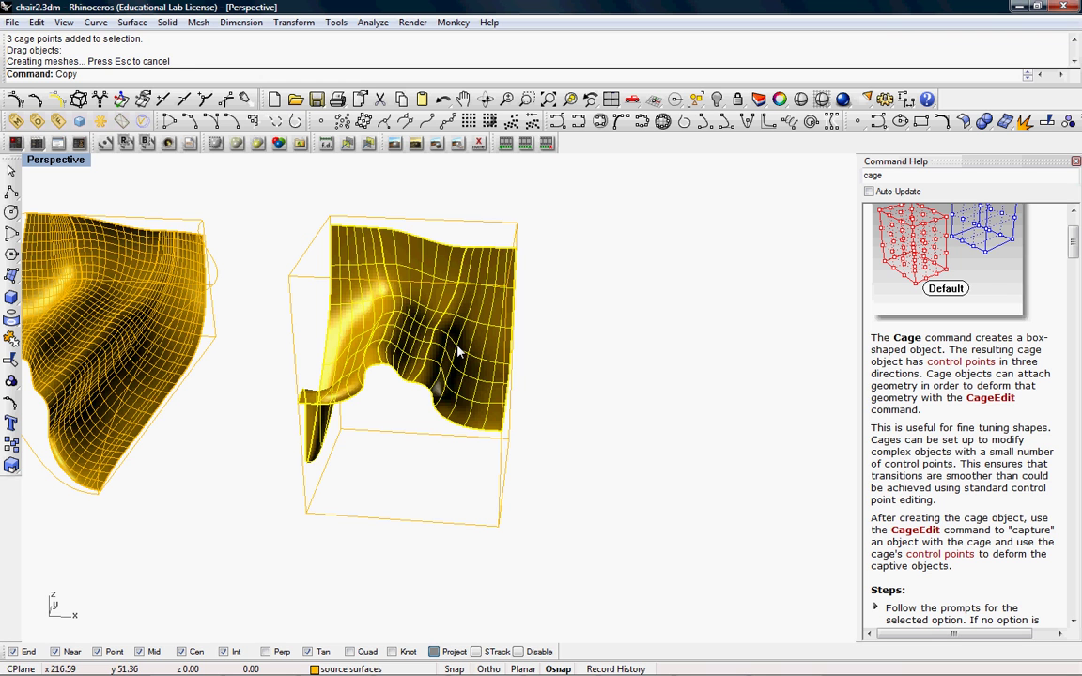
key(Return)
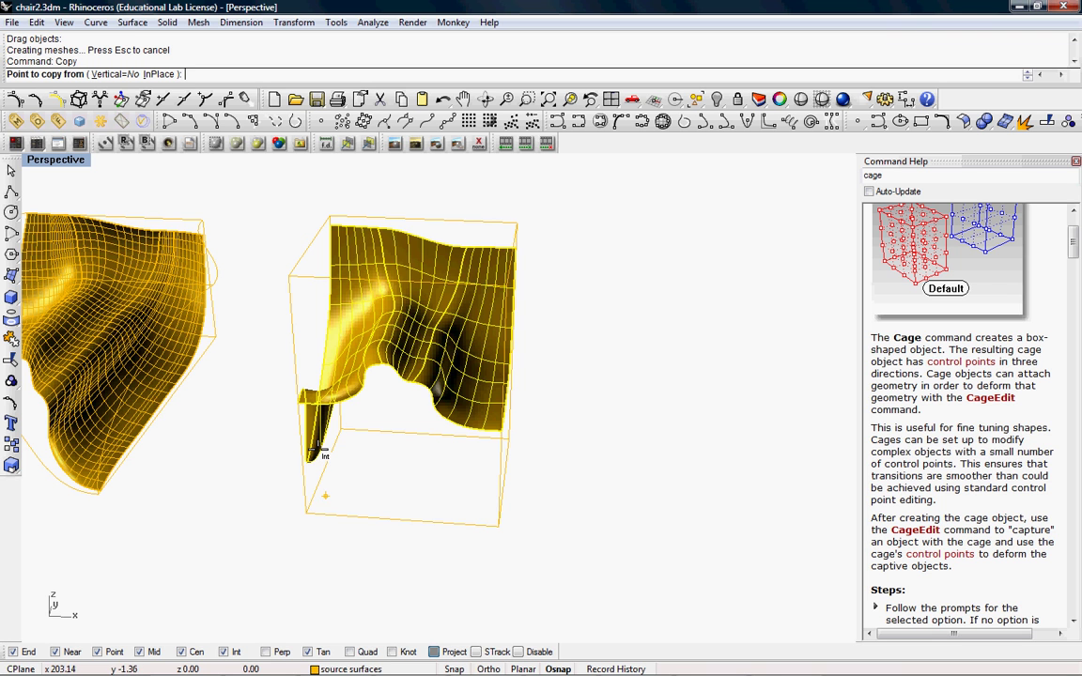
click(305, 512)
scroll(302, 503, down, 4)
click(502, 516)
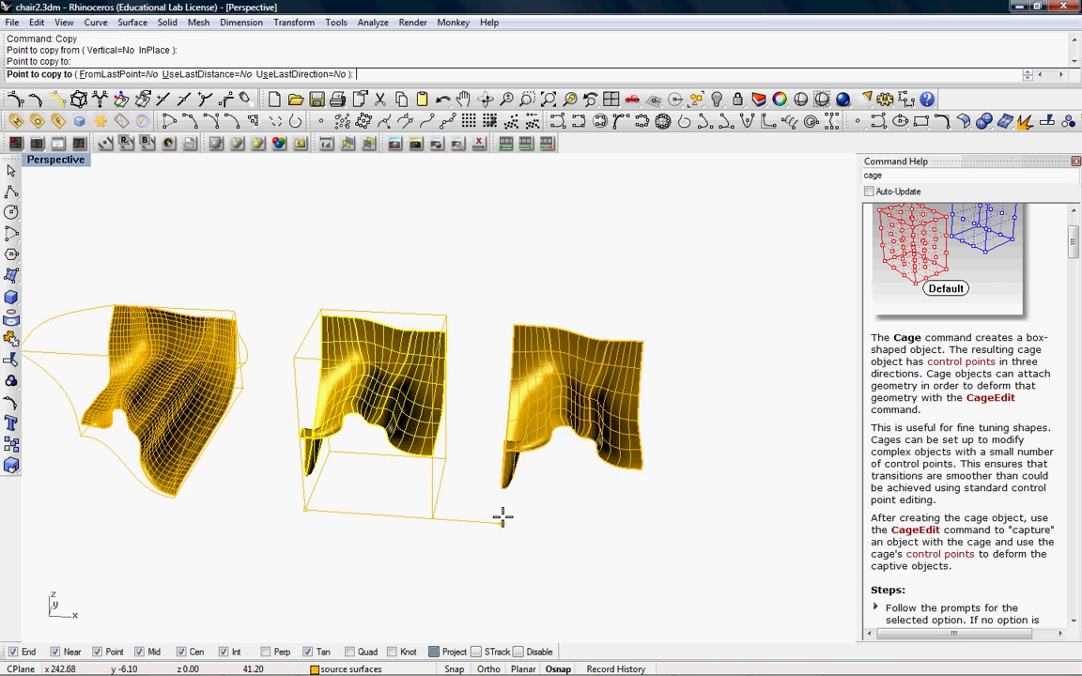
key(Escape)
scroll(612, 413, up, 3)
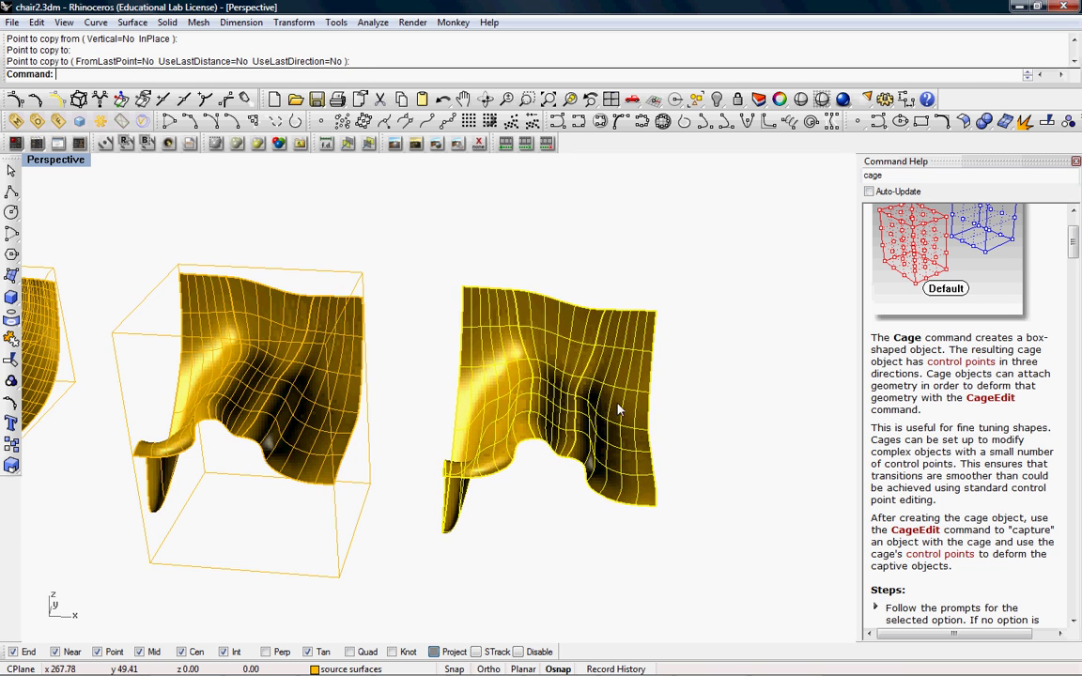
right_drag(540, 442, 640, 415)
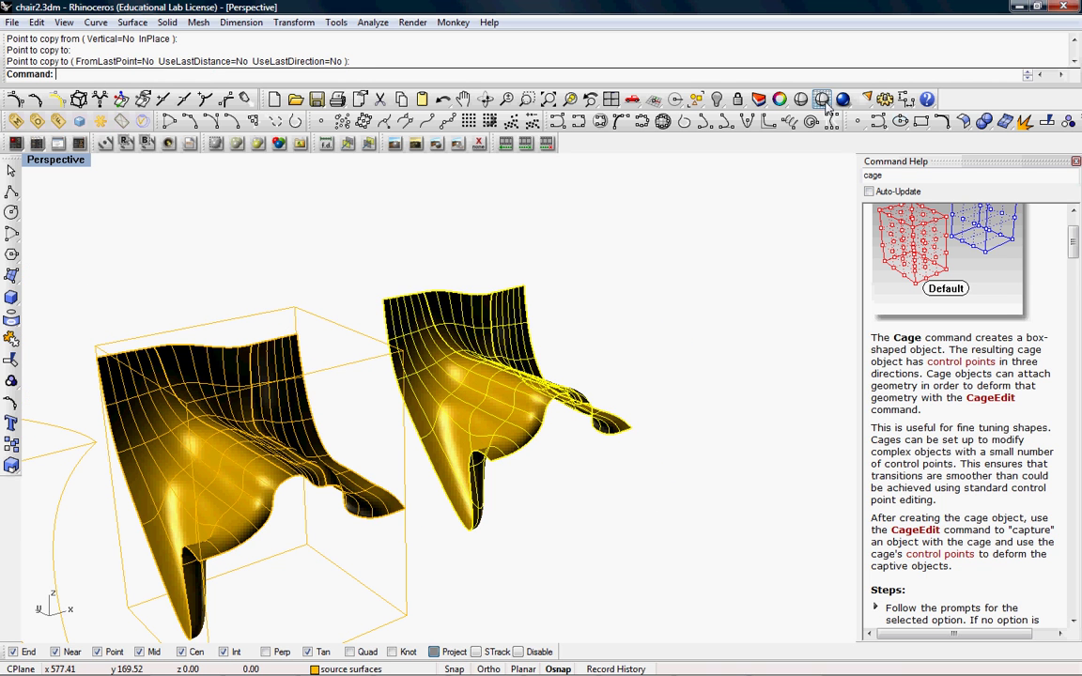